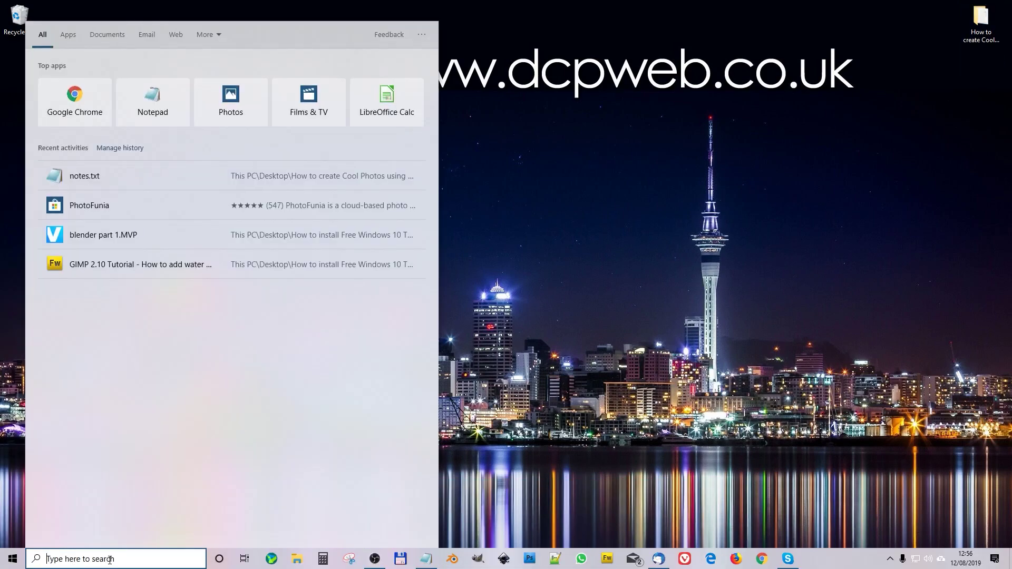
Search the taskbar for 'sto' and launch Microsoft Store from the Best match result
type("sto")
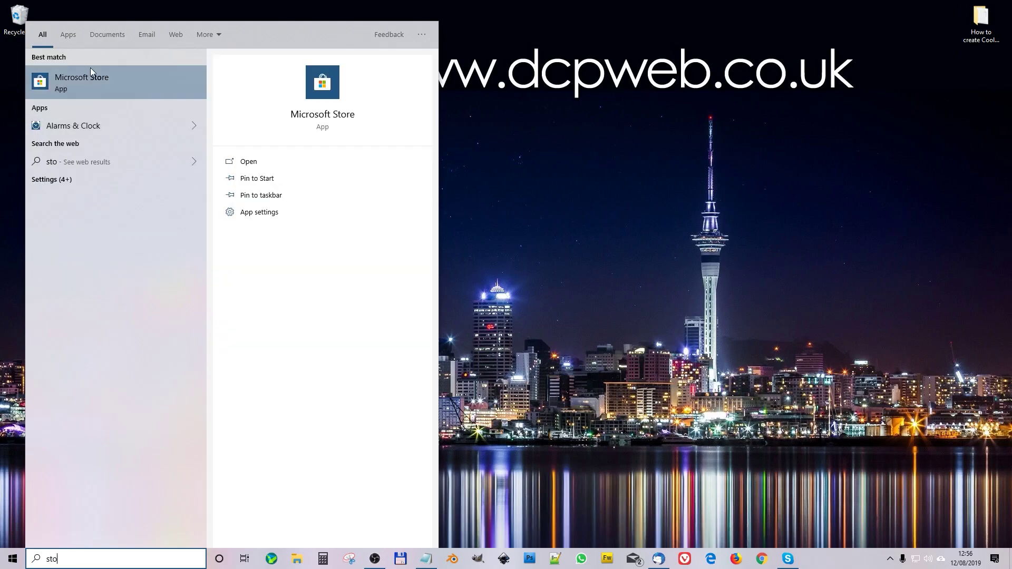
left_click(90, 69)
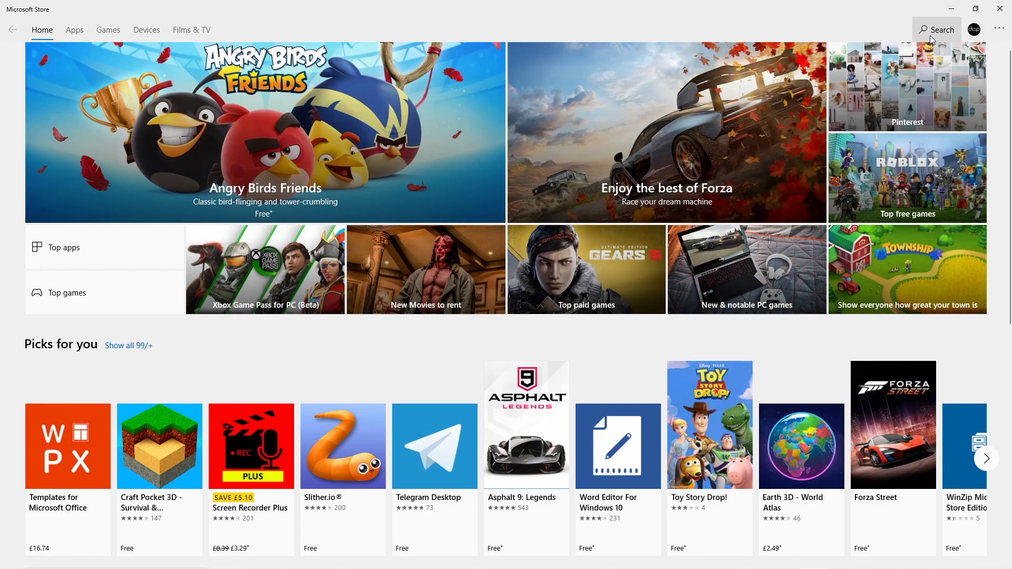
Search the Store for 'PhotoFunia', open its app page, and launch the installed app
left_click(937, 30)
type("PhotoFunia")
key("Return")
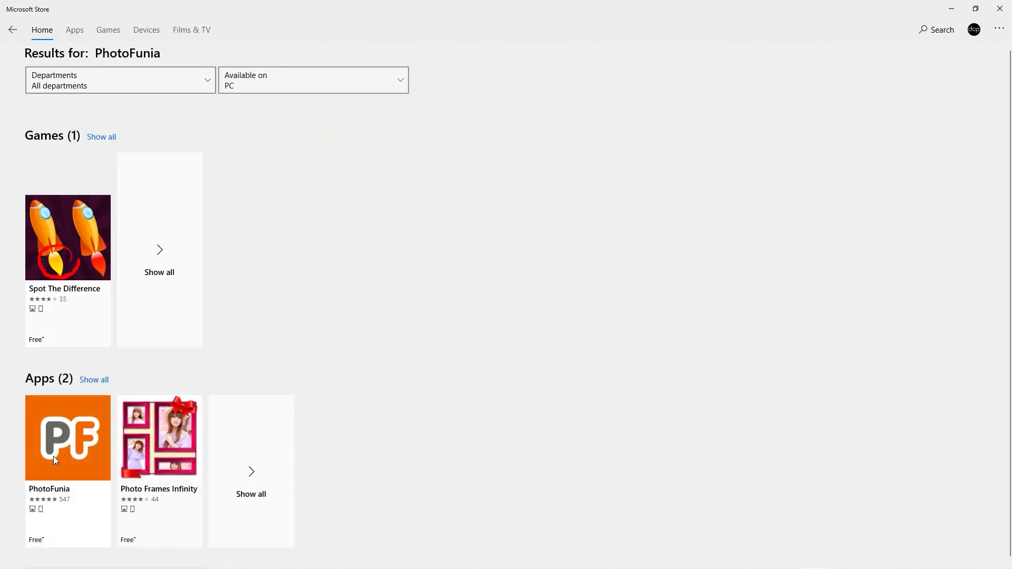
left_click(56, 447)
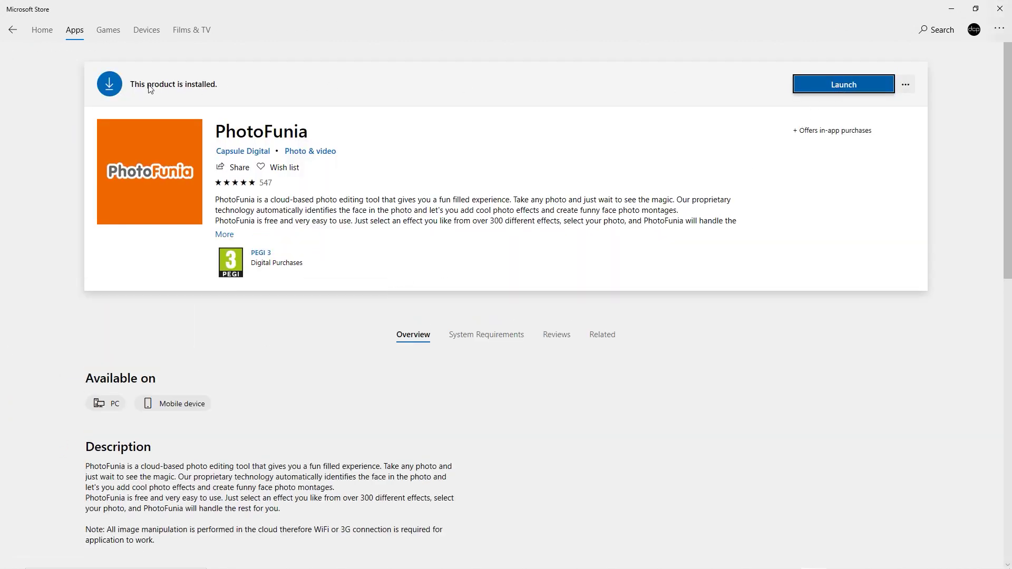
left_click(858, 89)
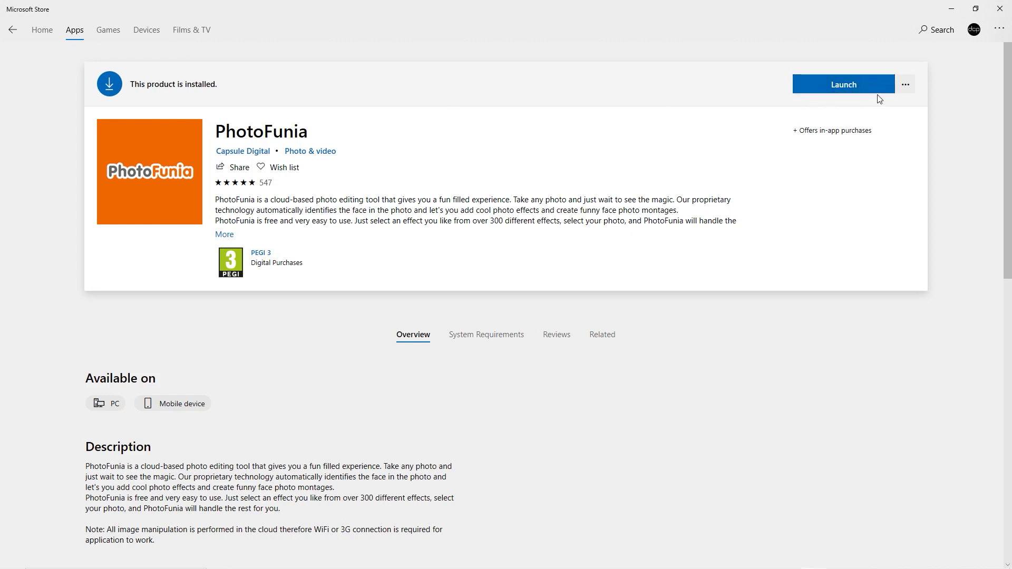
left_click(846, 90)
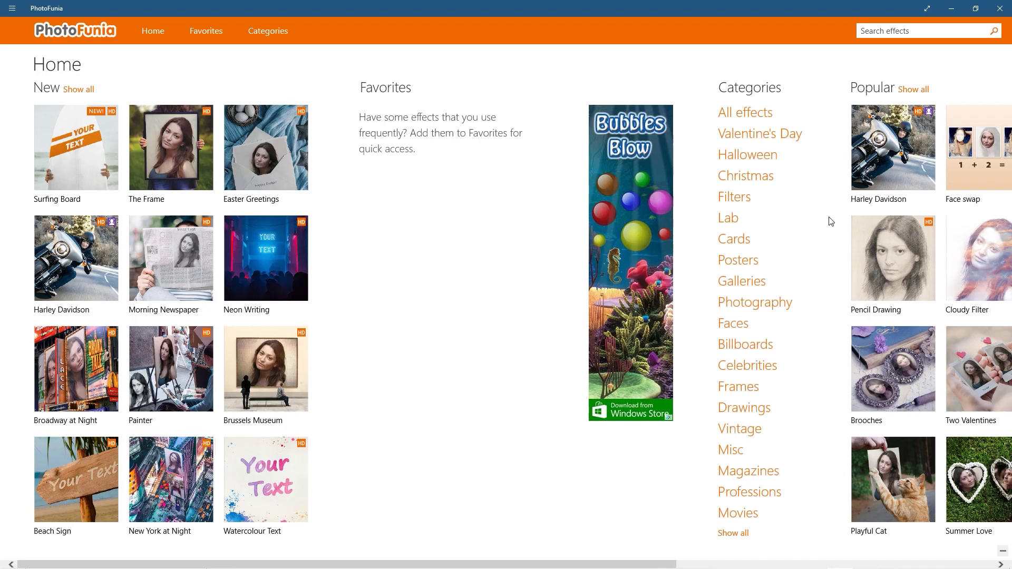
Dismiss the PhotoFunia and Microsoft Store windows to reveal the Windows desktop
left_click(951, 8)
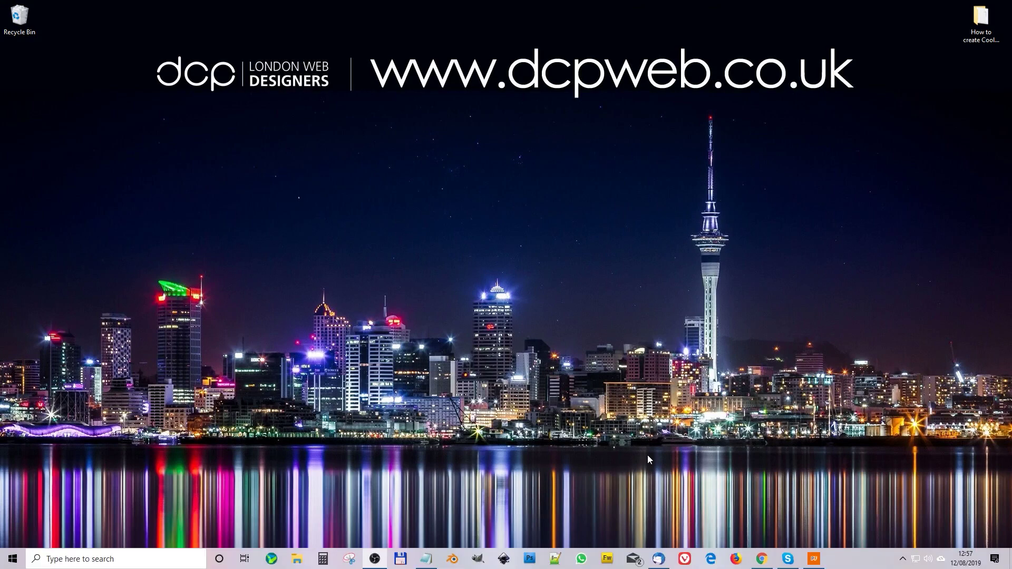
Open Chrome, load the first Unsplash photo page, and download the pointing-woman photo
left_click(762, 559)
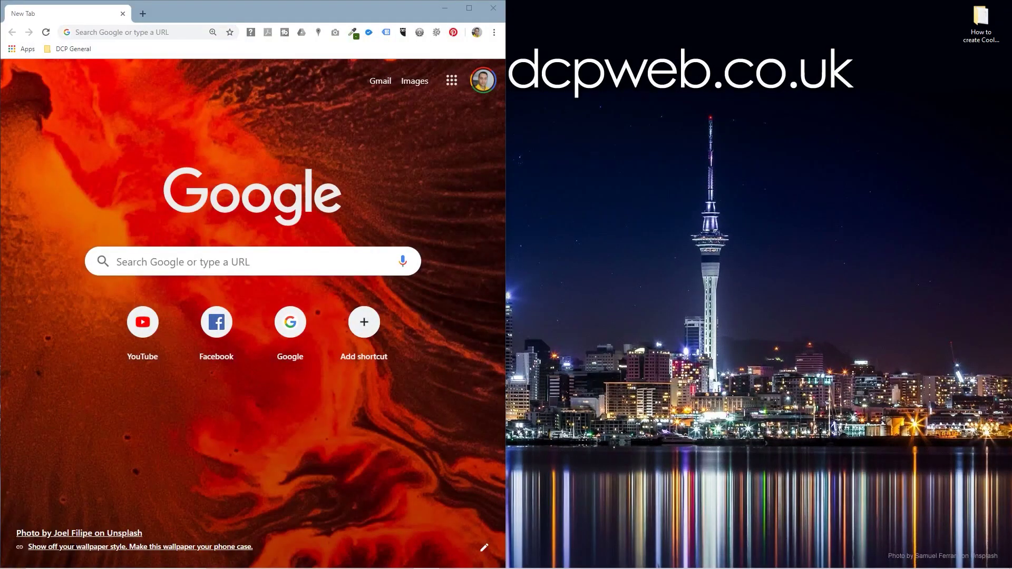
left_click(117, 38)
type("https://unsplash.com/photos/Fijt_3WdlYg")
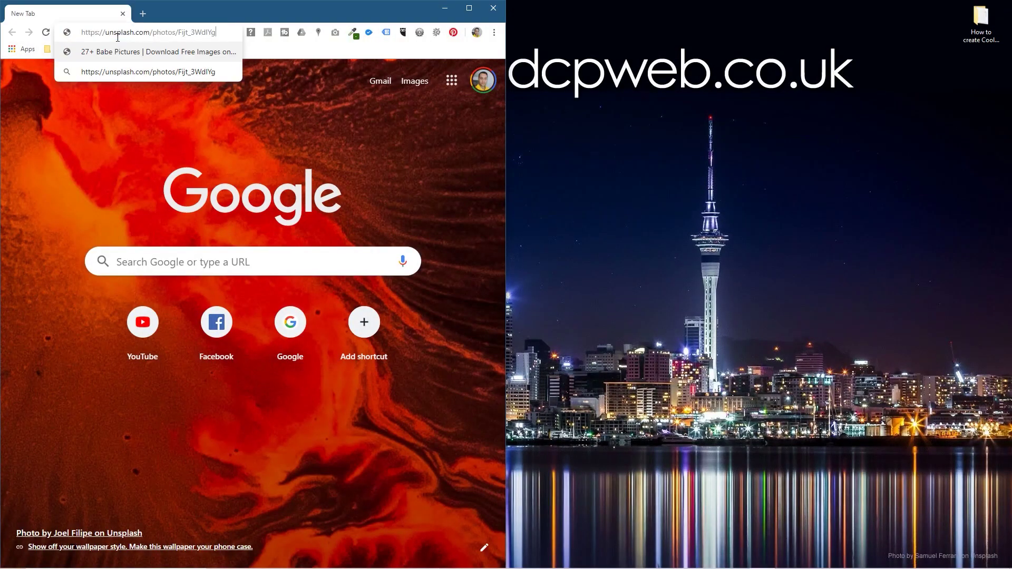
key("Return")
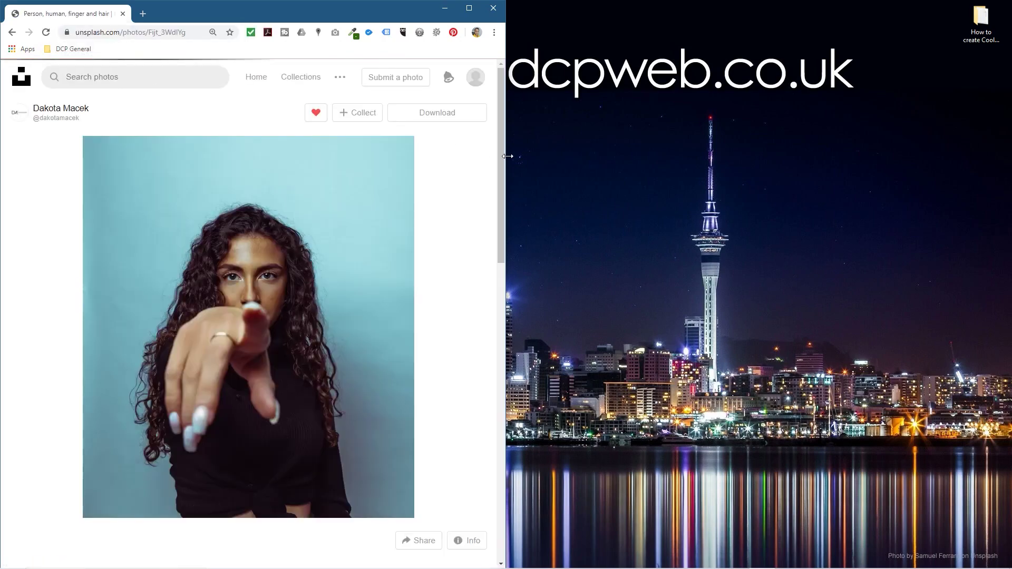
key("super+Up")
left_click(621, 119)
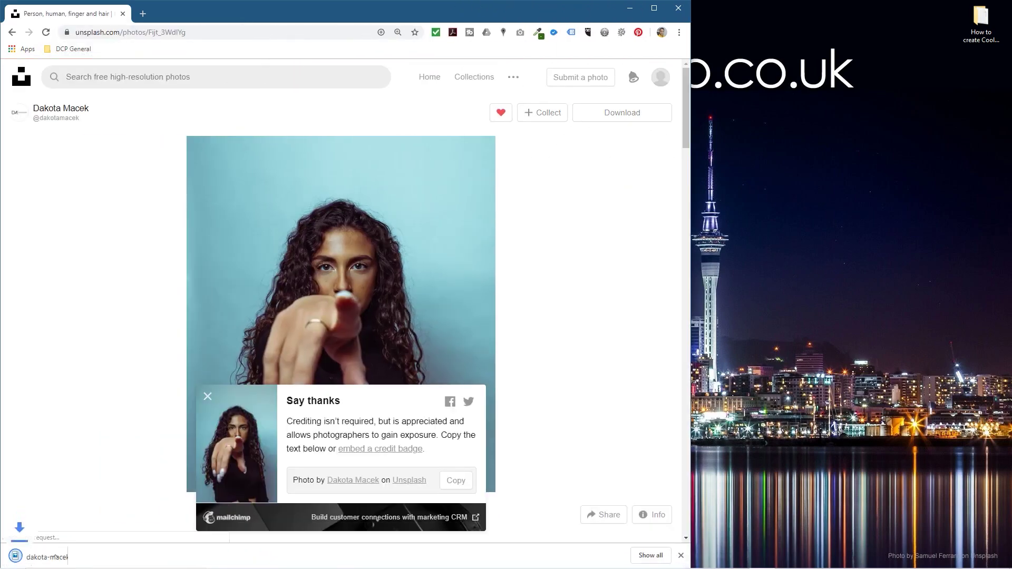
Download the second Unsplash photo, the woman in the patterned jacket
left_click(147, 33)
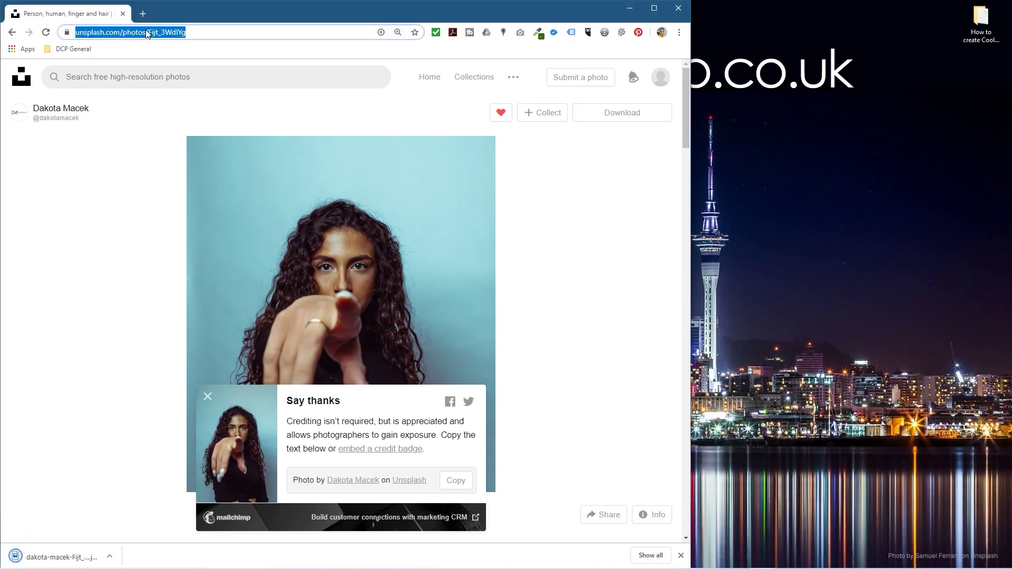
type("https://unsplash.com/photos/TxKMyBoykaU")
key("Return")
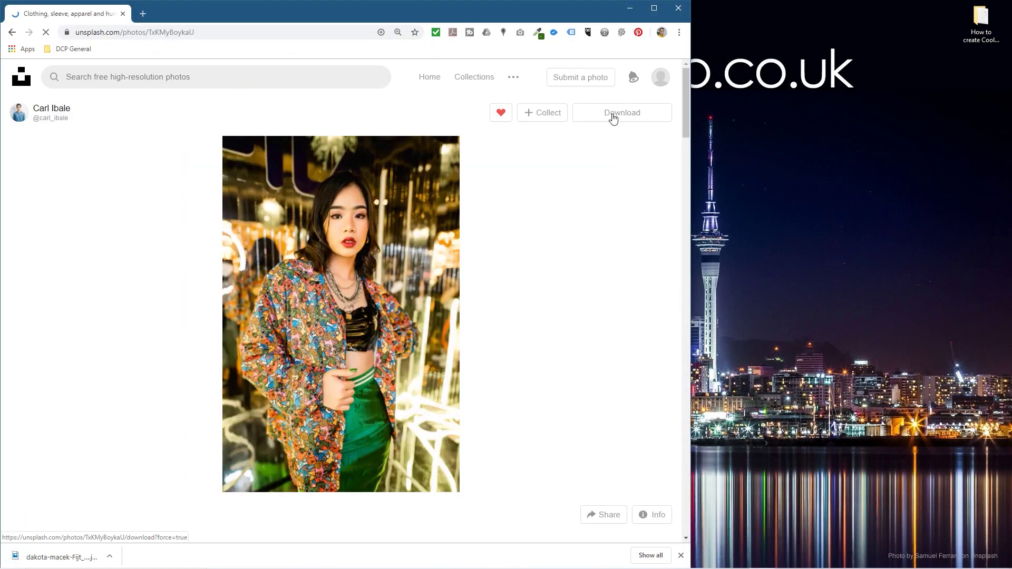
left_click(612, 116)
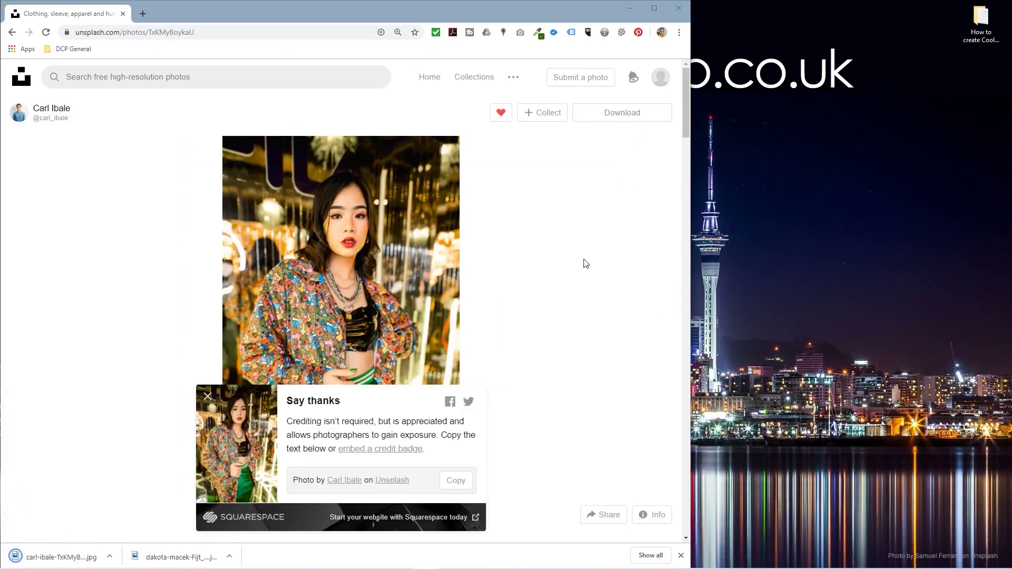
Download the gold-background portrait and open the desktop tutorial folder snapped to the right
left_click(129, 33)
type("https://unsplash.com/photos/74ZEgwdE04I")
key("Return")
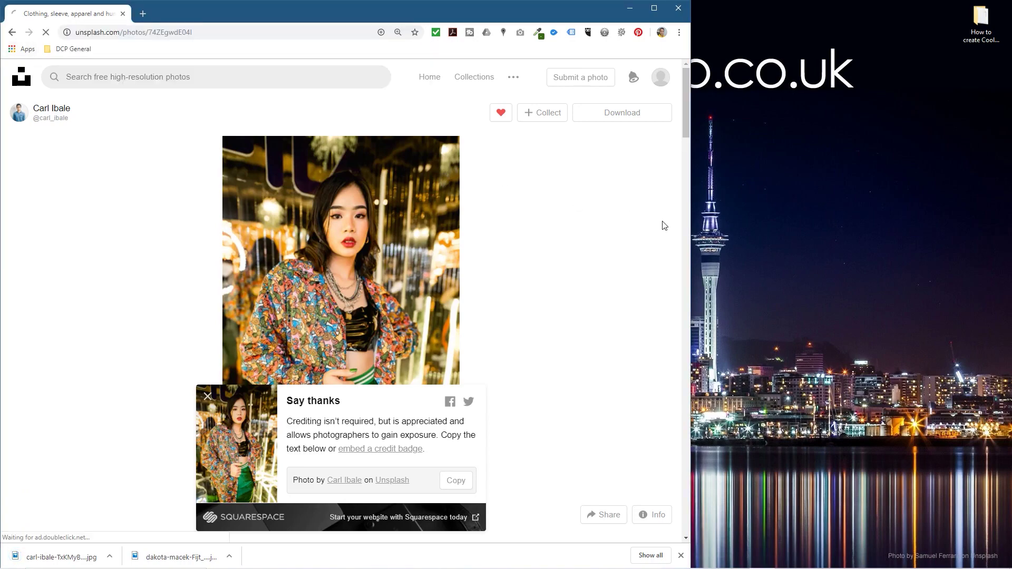
left_click(611, 116)
double_click(981, 21)
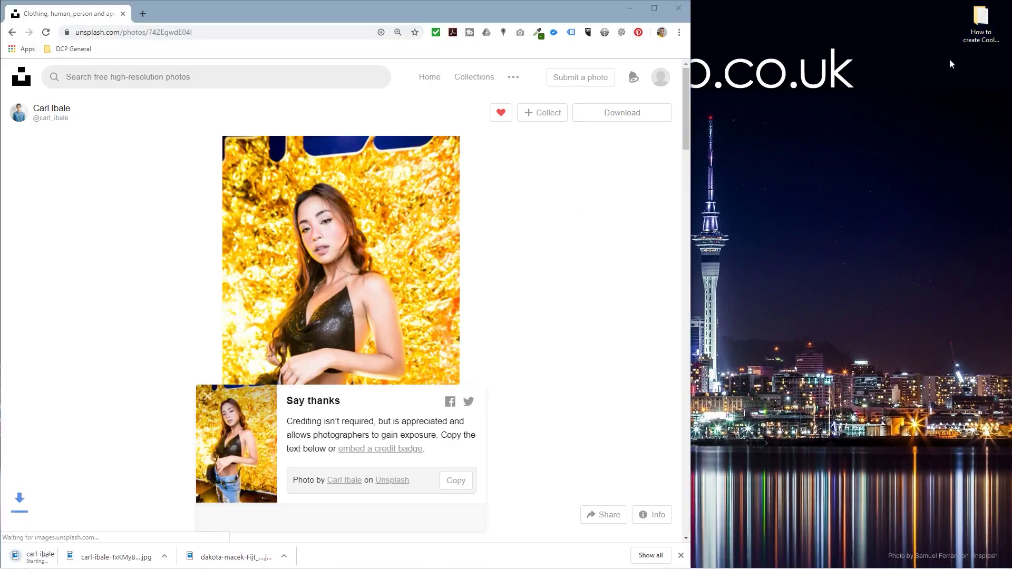
key("super+Right")
Drag all three downloaded JPGs from Chrome's download bar into the tutorial folder
left_click(571, 219)
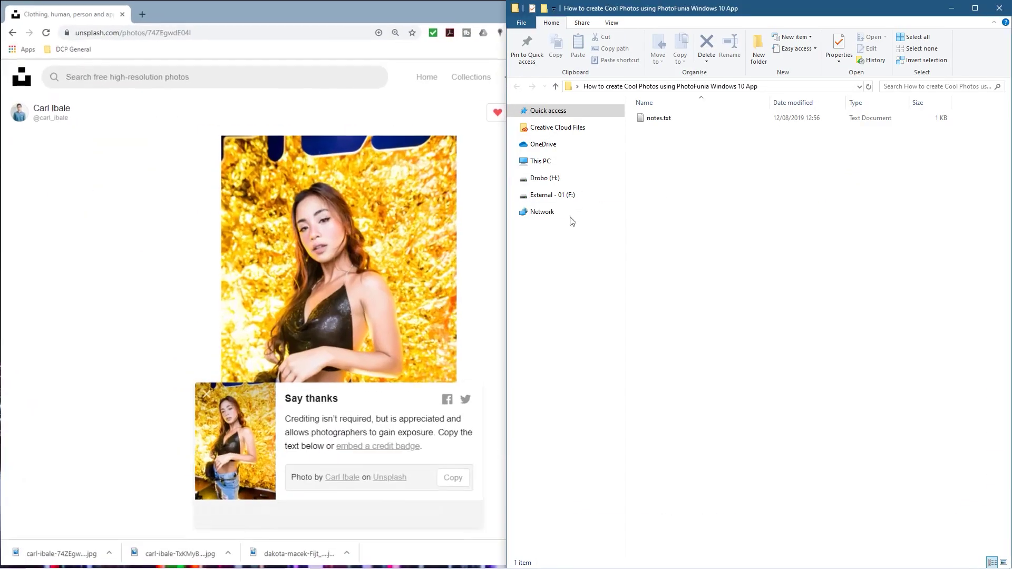
left_click_drag(295, 558, 737, 366)
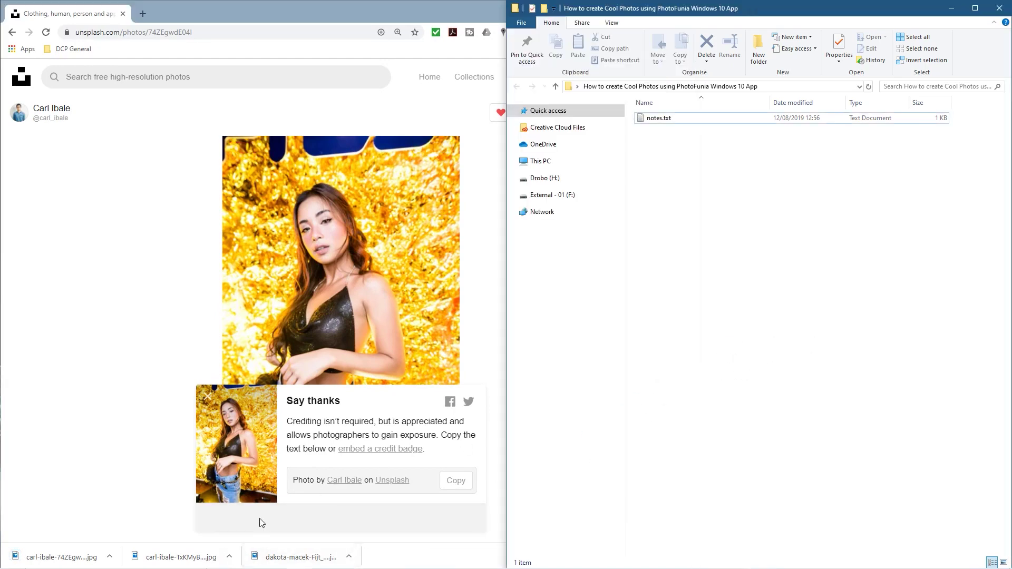
left_click(206, 558)
left_click_drag(205, 558, 801, 366)
left_click_drag(61, 557, 805, 327)
left_click(505, 14)
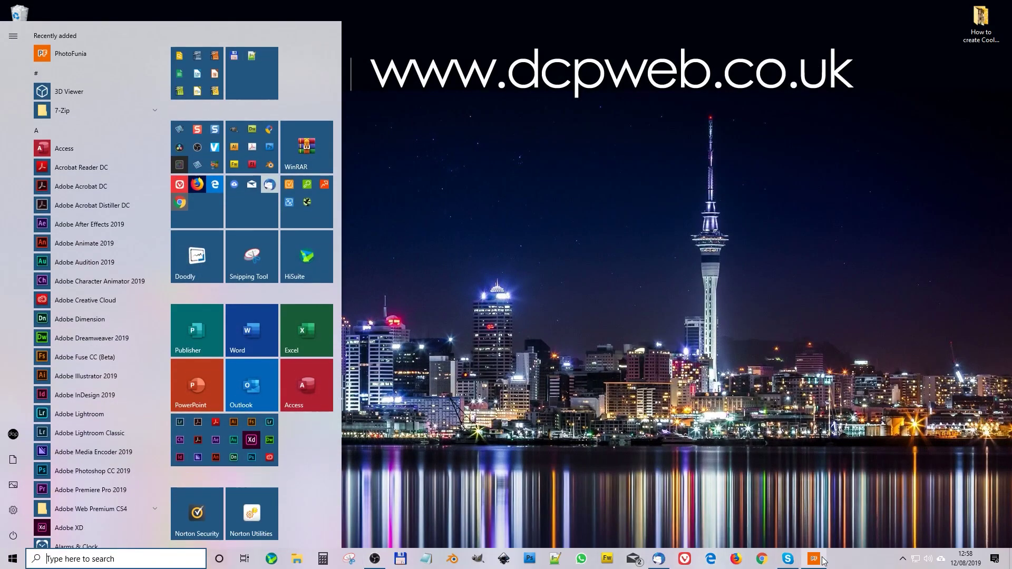
Reopen PhotoFunia on the New York at Night effect and select billboard slot 1
left_click(806, 559)
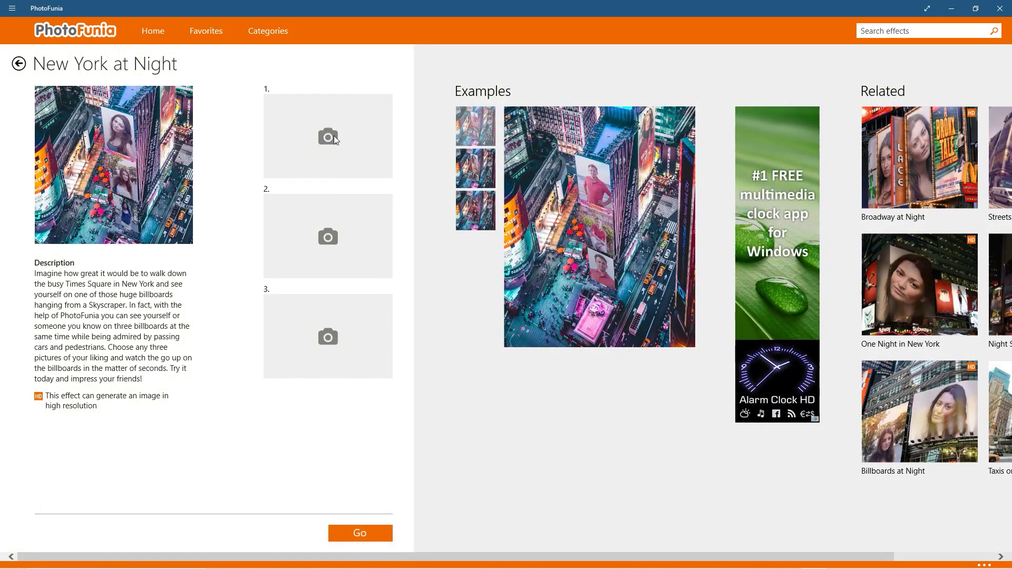
left_click(325, 142)
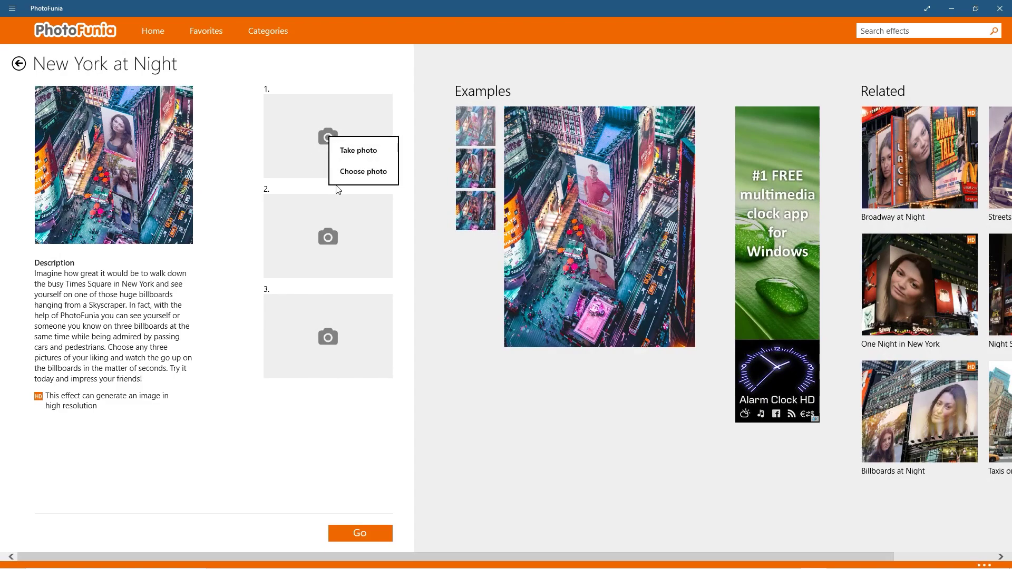
Load the first portrait JPG from the Desktop's 'How to create Cool Photos' folder
left_click(361, 172)
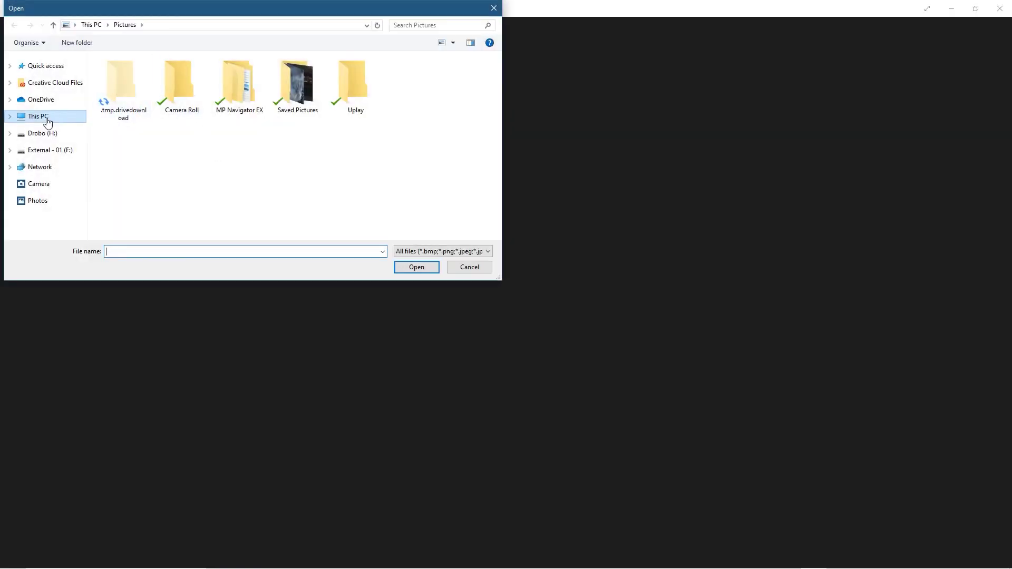
left_click(38, 116)
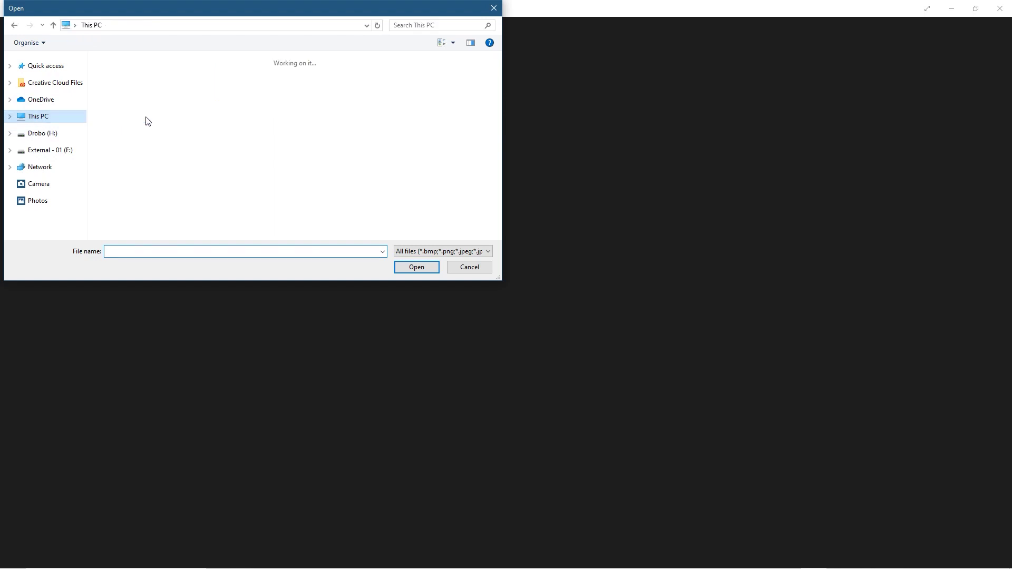
double_click(267, 95)
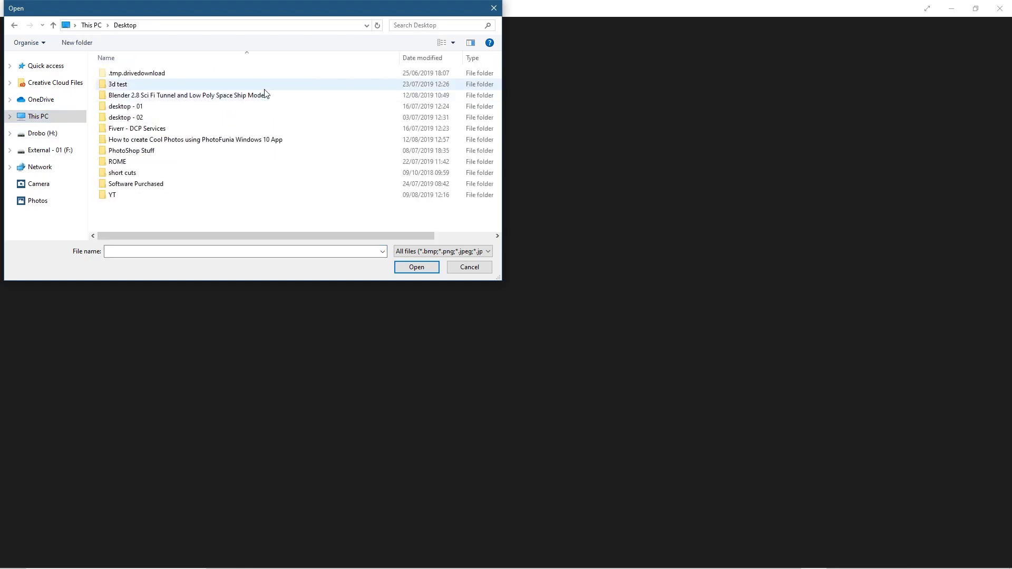
double_click(174, 139)
left_click(121, 83)
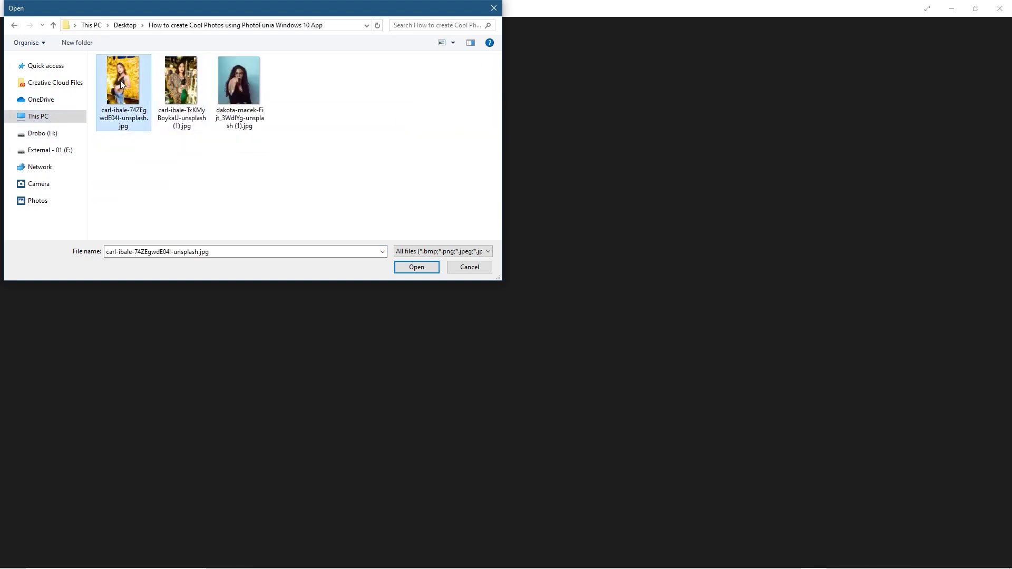
double_click(121, 83)
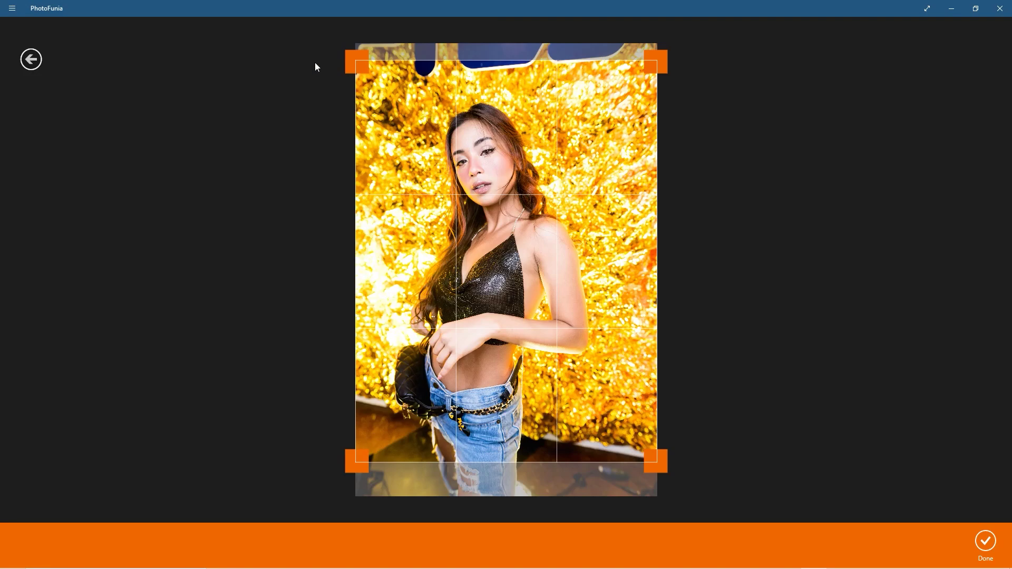
Adjust the first photo's crop and confirm the crops for slots 1 and 2
left_click_drag(354, 53, 302, 55)
left_click_drag(641, 77, 653, 49)
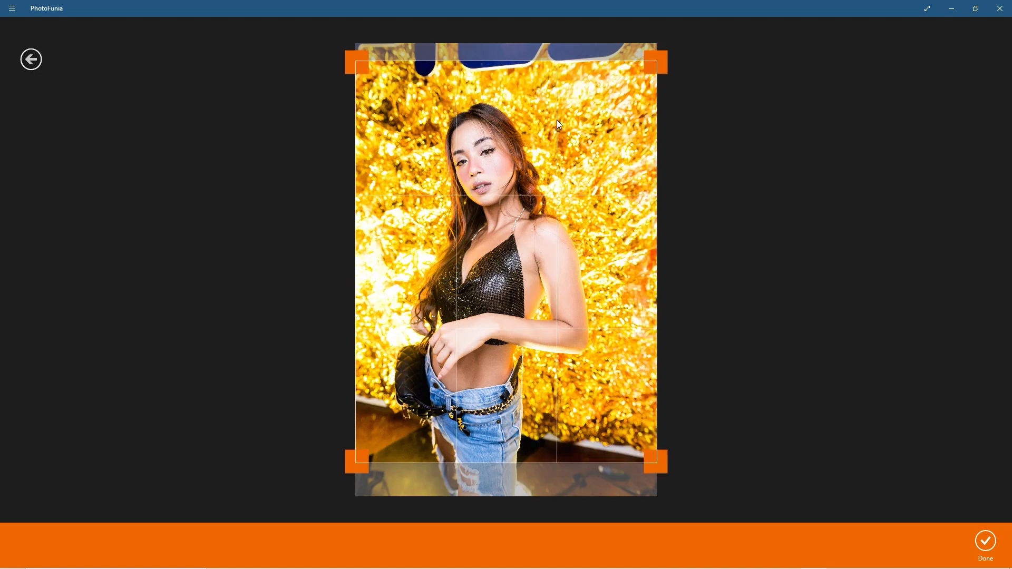
left_click_drag(464, 137, 462, 161)
left_click(983, 551)
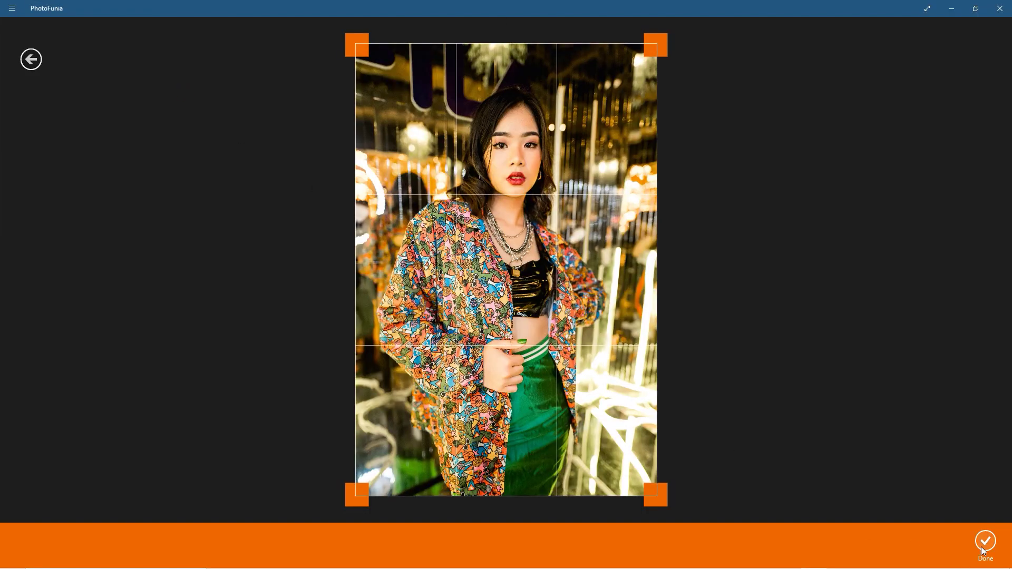
left_click(983, 551)
Load the curly-haired woman's photo into slot 3 and tighten its crop
left_click(325, 340)
left_click(358, 372)
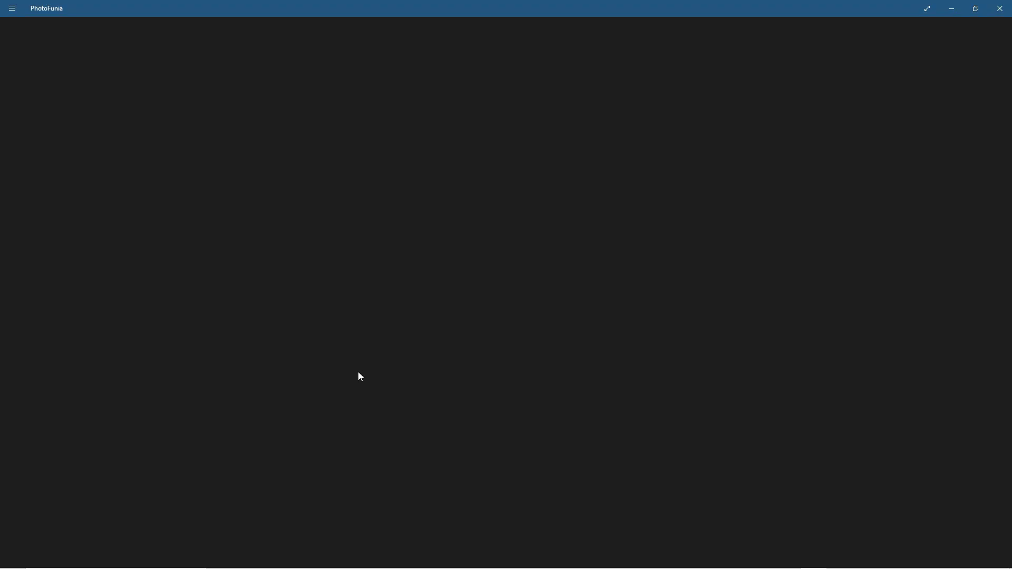
double_click(251, 81)
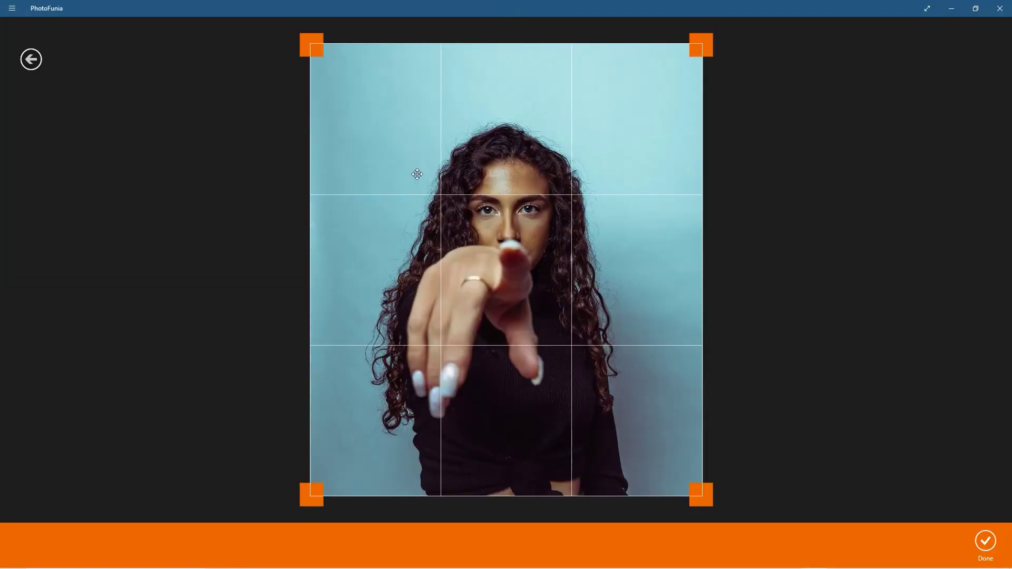
left_click_drag(311, 47, 356, 85)
left_click_drag(694, 83, 650, 93)
Confirm the third crop and generate the New York at Night billboard image
left_click(993, 560)
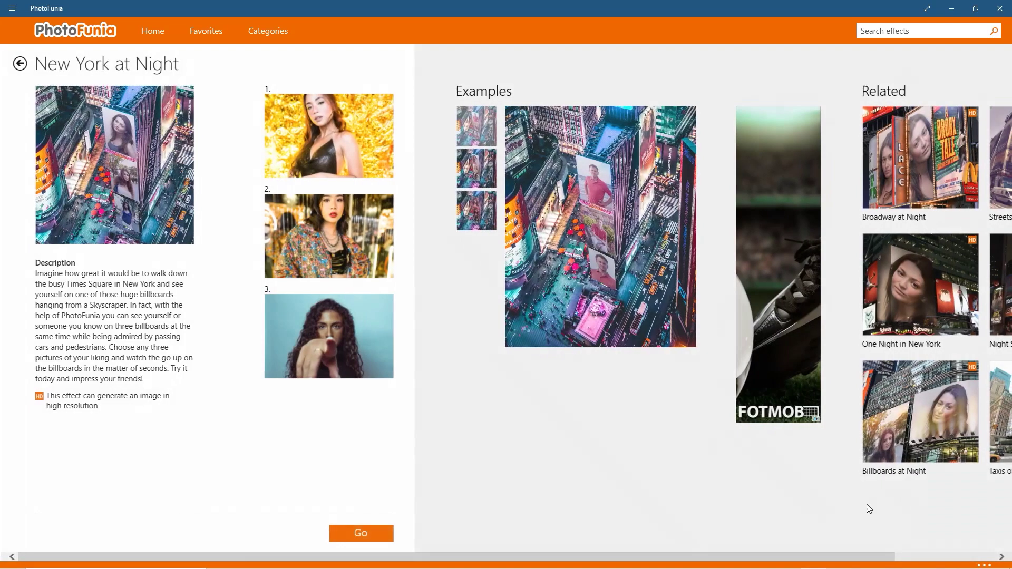
left_click(358, 534)
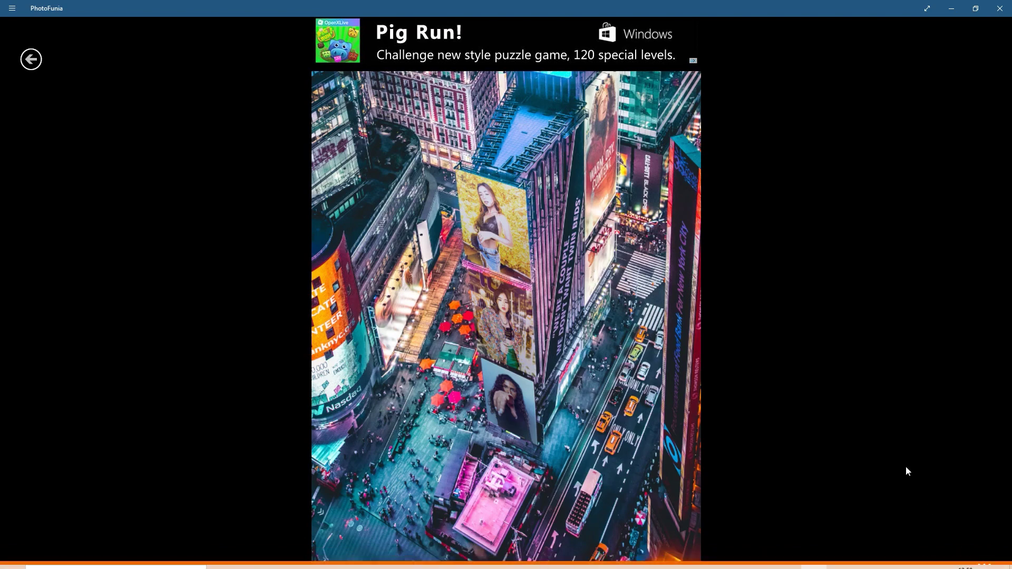
Change the New York at Night result's output size to Large
left_click(984, 565)
left_click(927, 542)
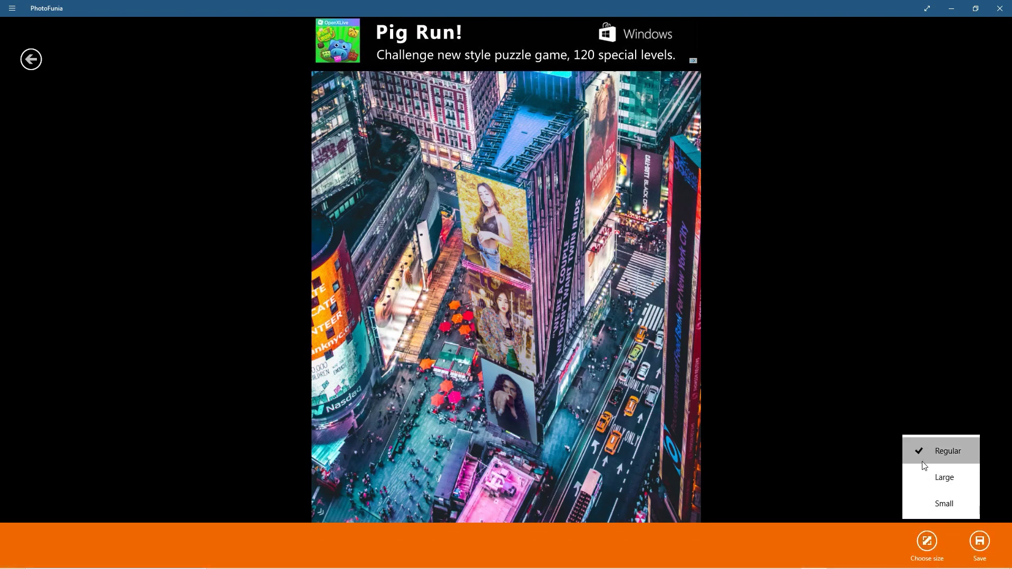
left_click(930, 485)
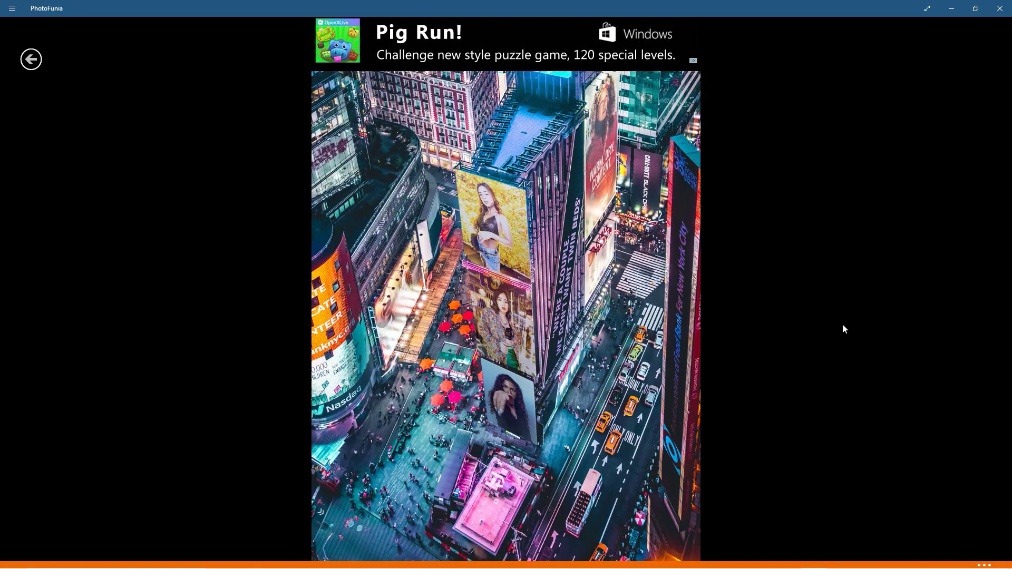
left_click(984, 566)
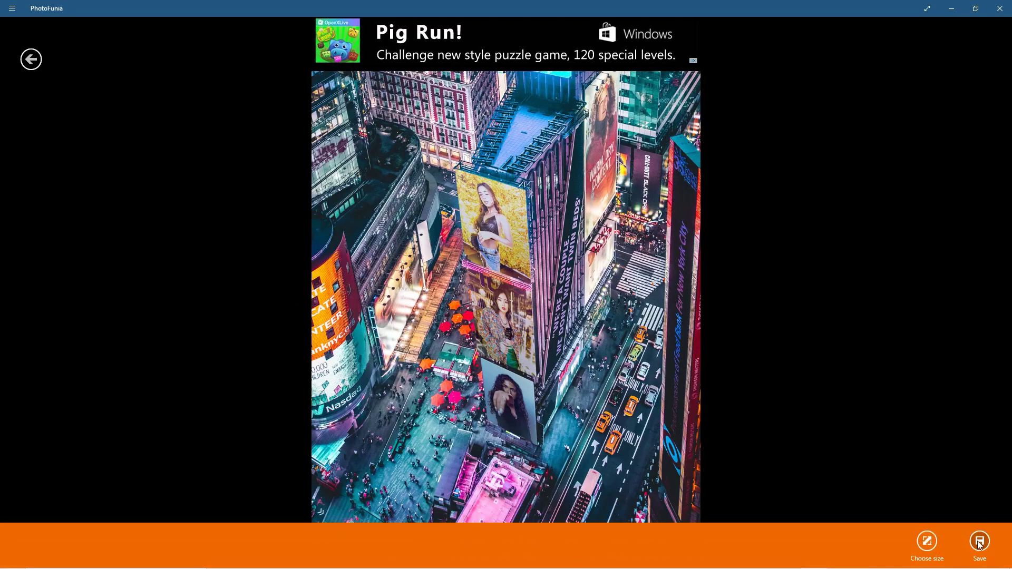
Save the Large New York at Night result into the How to create Cool Photos folder as example - 01.jpg
left_click(979, 543)
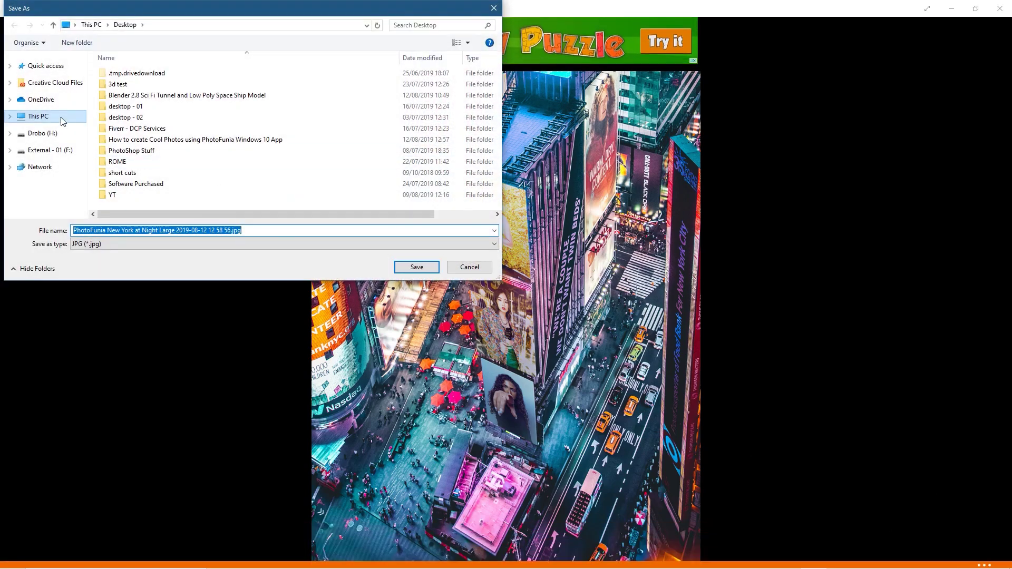
left_click(164, 143)
double_click(163, 144)
left_click(252, 233)
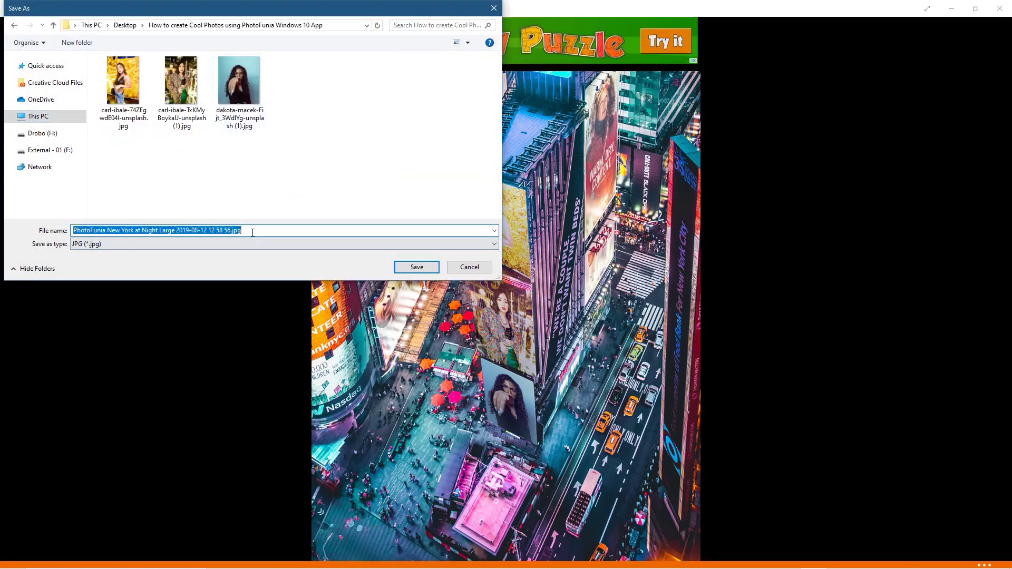
type("sam")
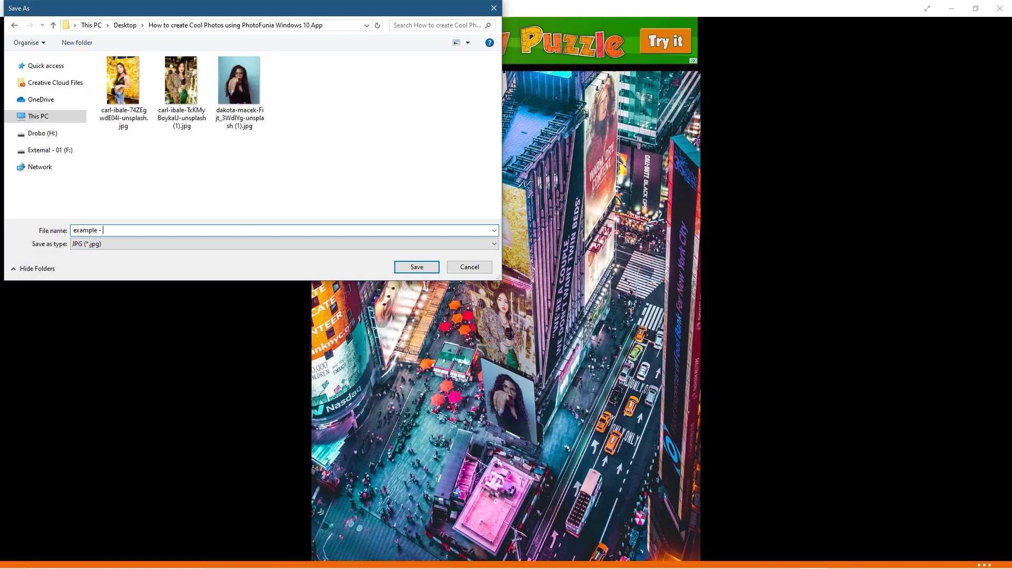
left_click(417, 267)
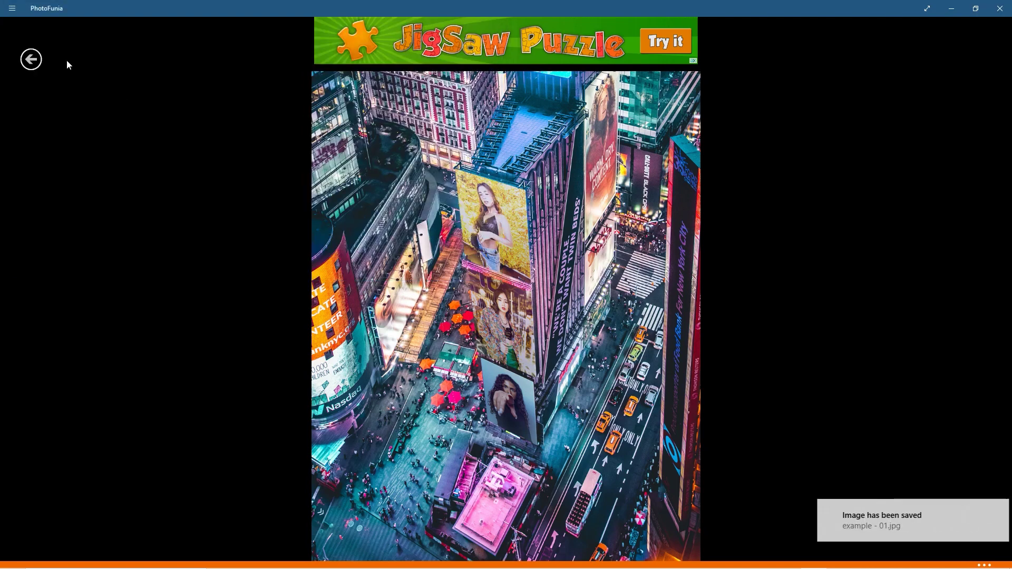
Go back Home, look through Photography, then open Banksy Shredder from the Lab category
left_click(31, 59)
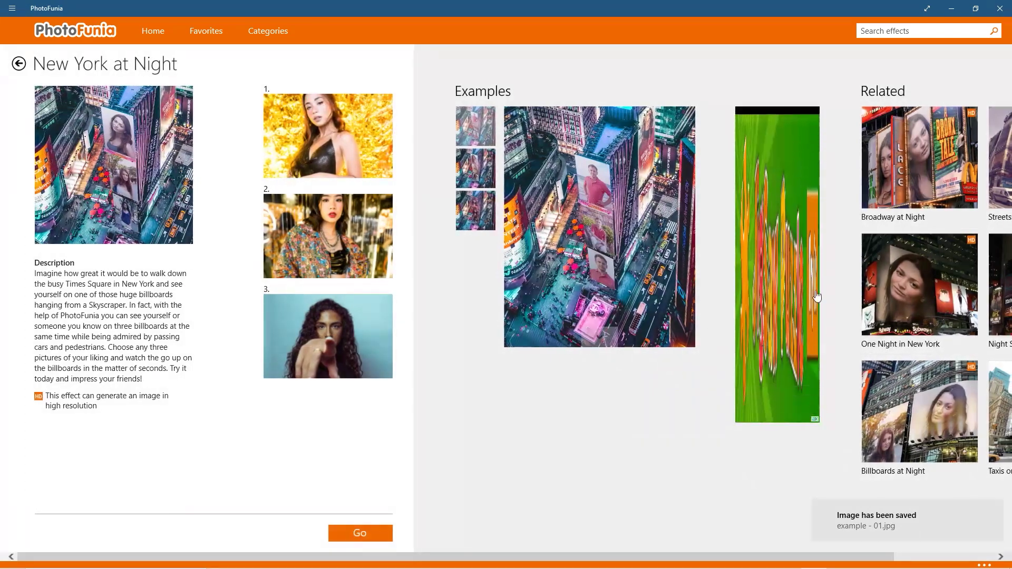
left_click(19, 64)
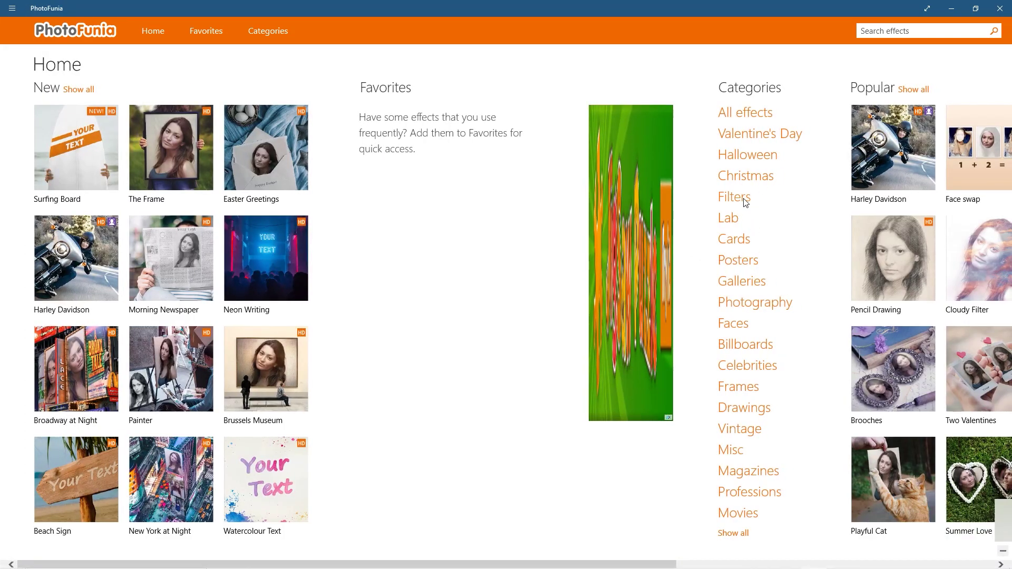
left_click(745, 304)
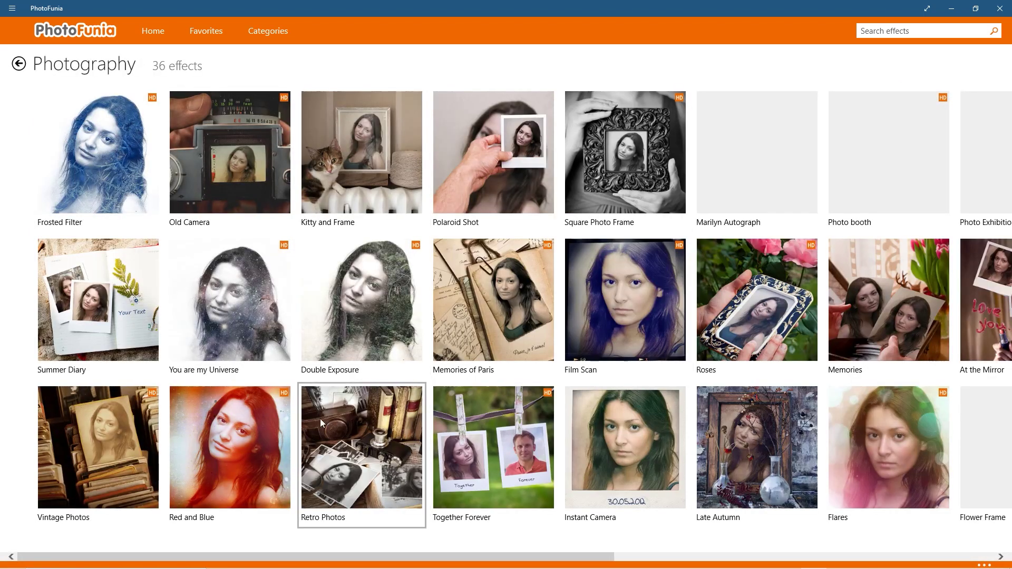
left_click(19, 64)
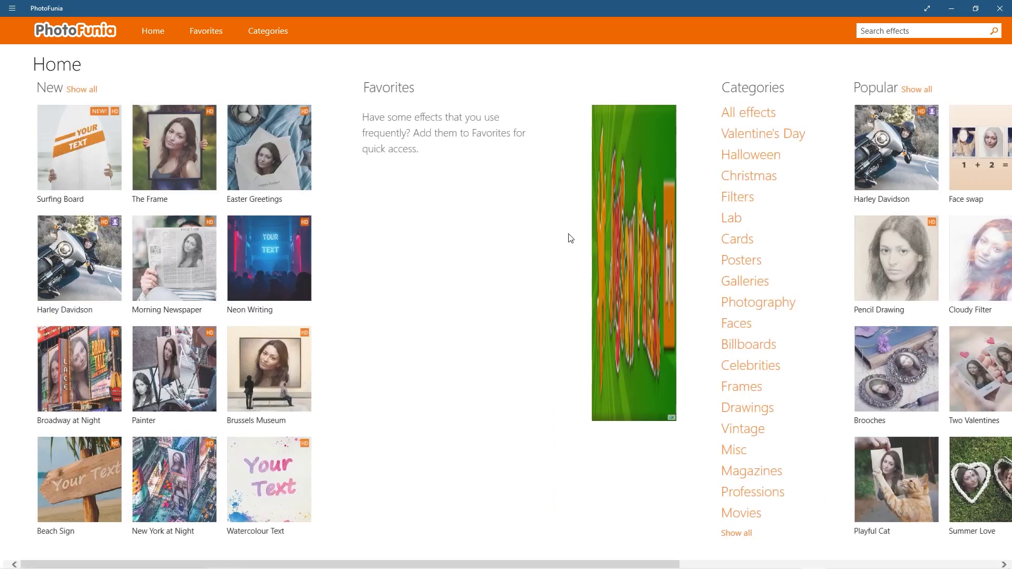
left_click(733, 221)
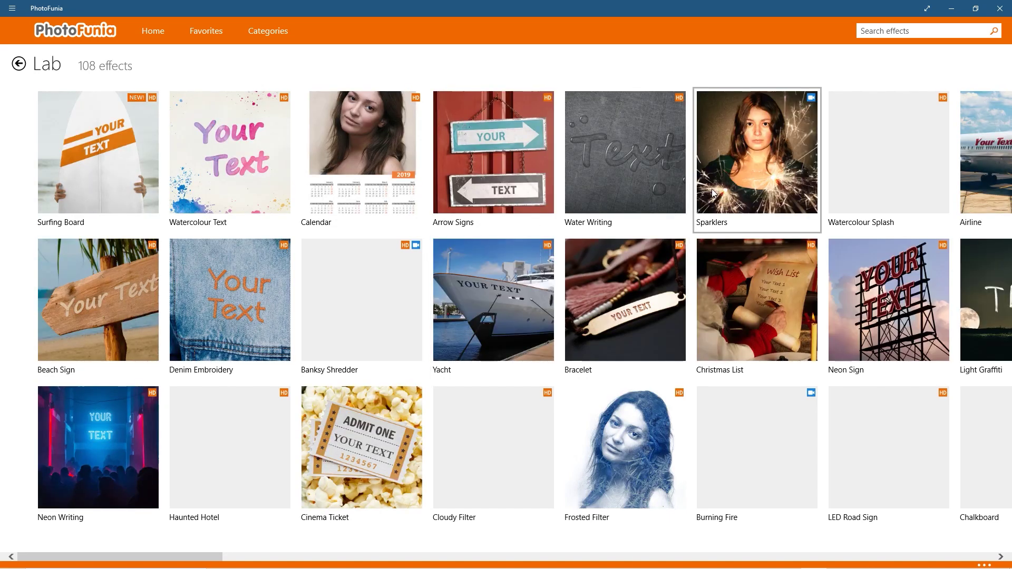
left_click(375, 281)
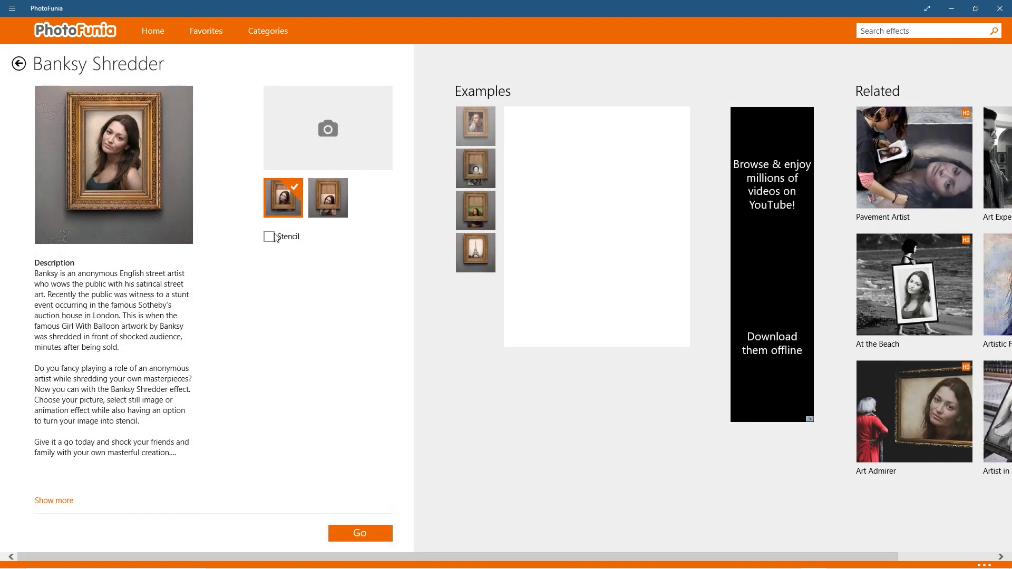
Load the curly-haired woman's photo into the Banksy Shredder slot and confirm the crop
left_click(338, 132)
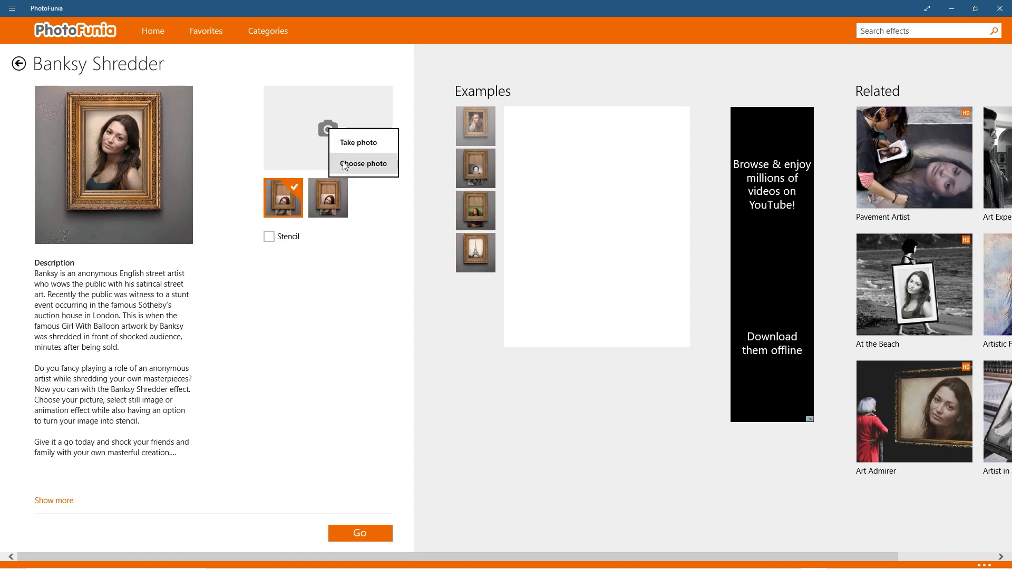
left_click(352, 168)
double_click(254, 128)
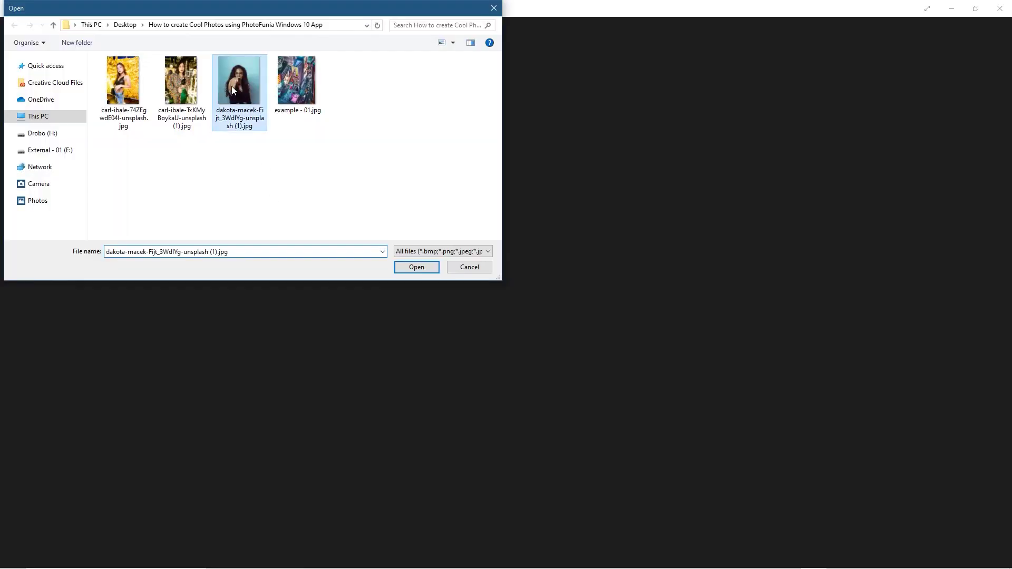
left_click(985, 540)
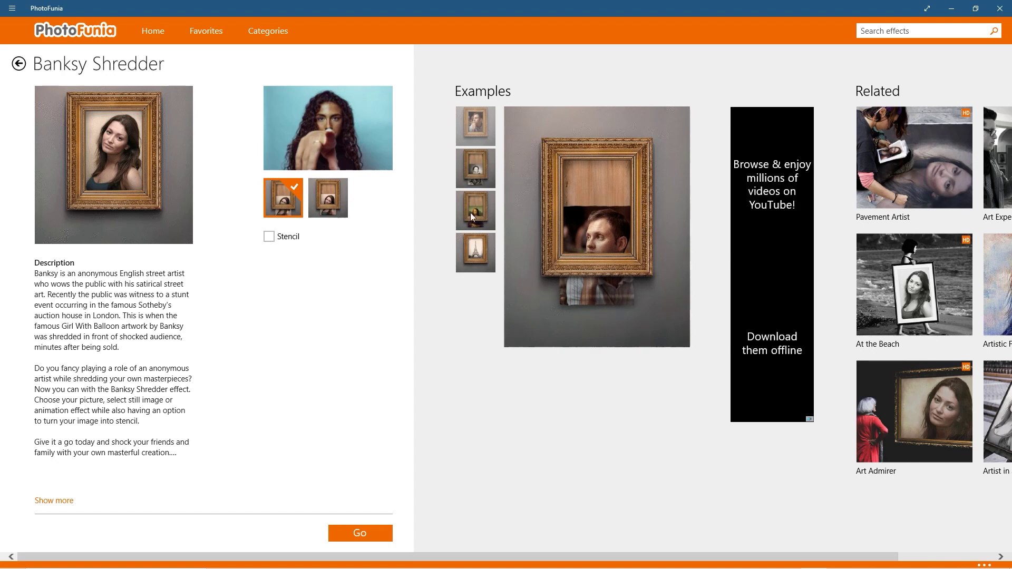
Leave the Stencil option unchecked and generate the Banksy Shredder result
left_click(268, 238)
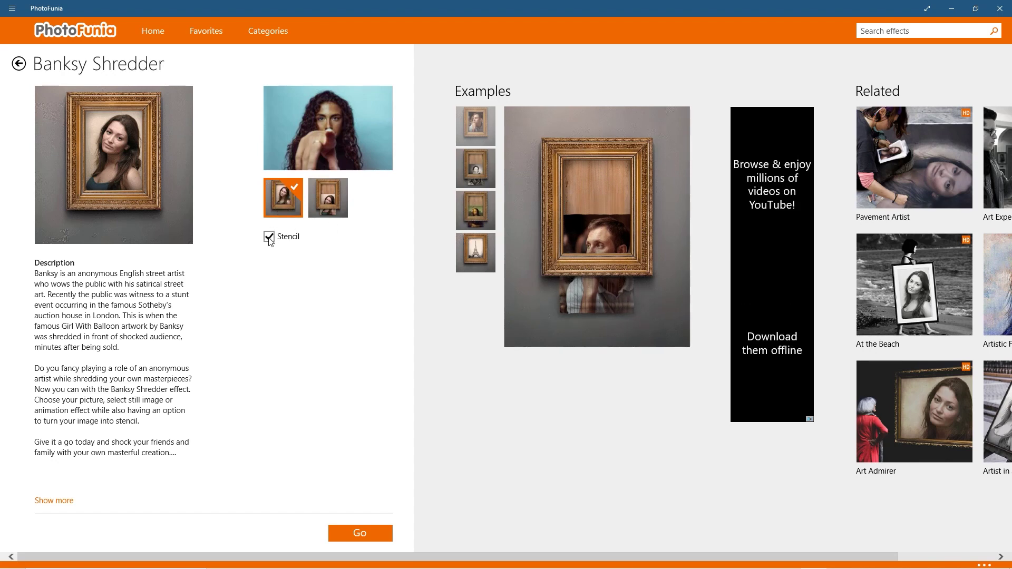
left_click(269, 238)
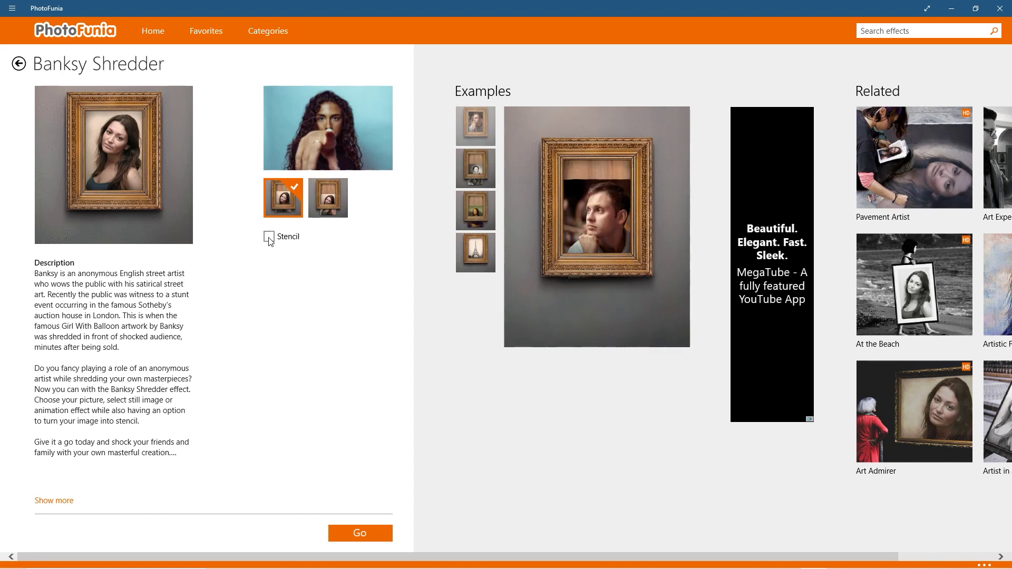
left_click(369, 534)
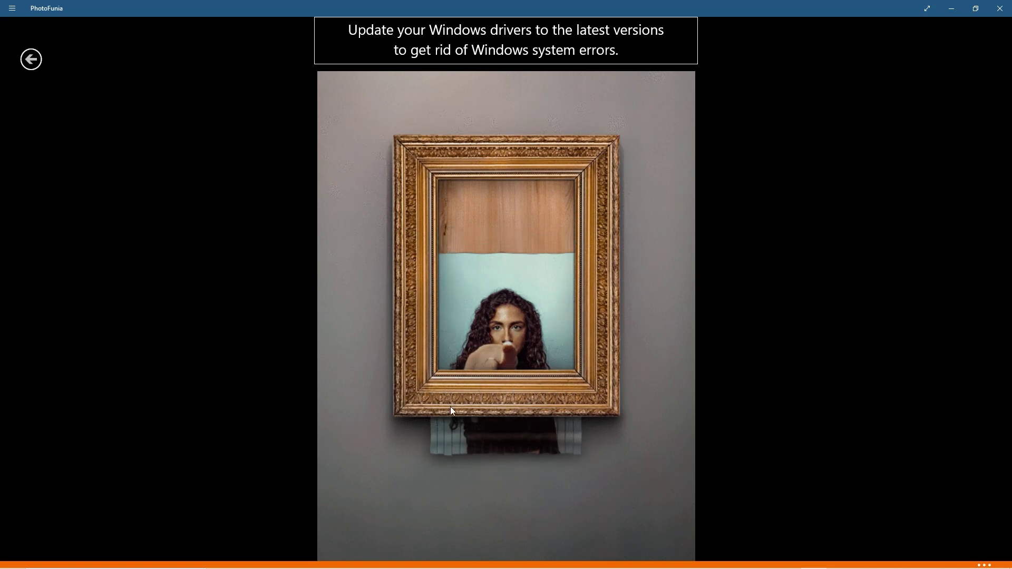
Bring up the Choose size and Save options for the finished Banksy Shredder animation
left_click(984, 565)
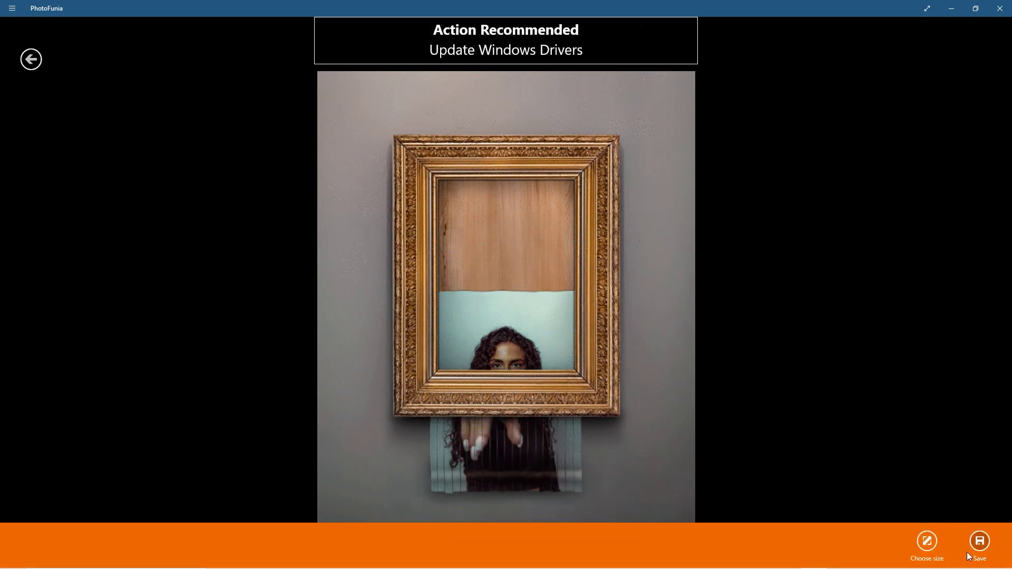
Choose Regular size and save the animation as example - 2.gif
left_click(927, 542)
left_click(943, 452)
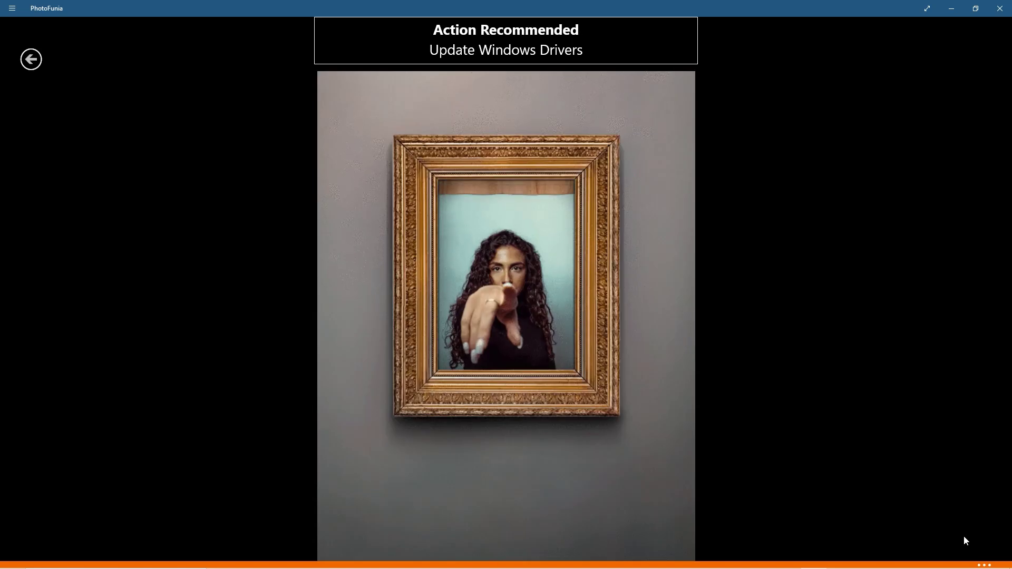
left_click(985, 565)
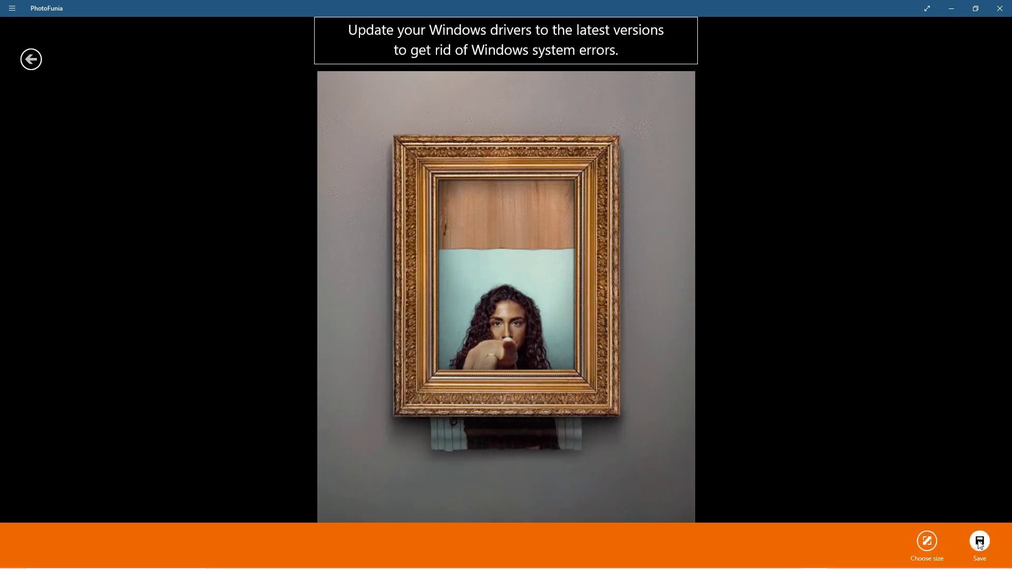
left_click(979, 541)
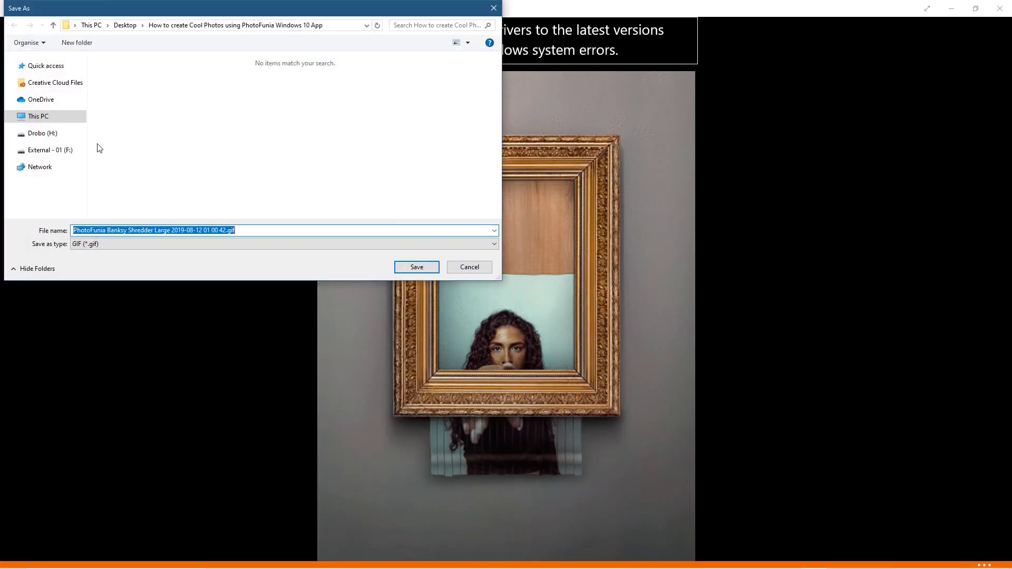
left_click(225, 230)
left_click_drag(190, 227, 5, 224)
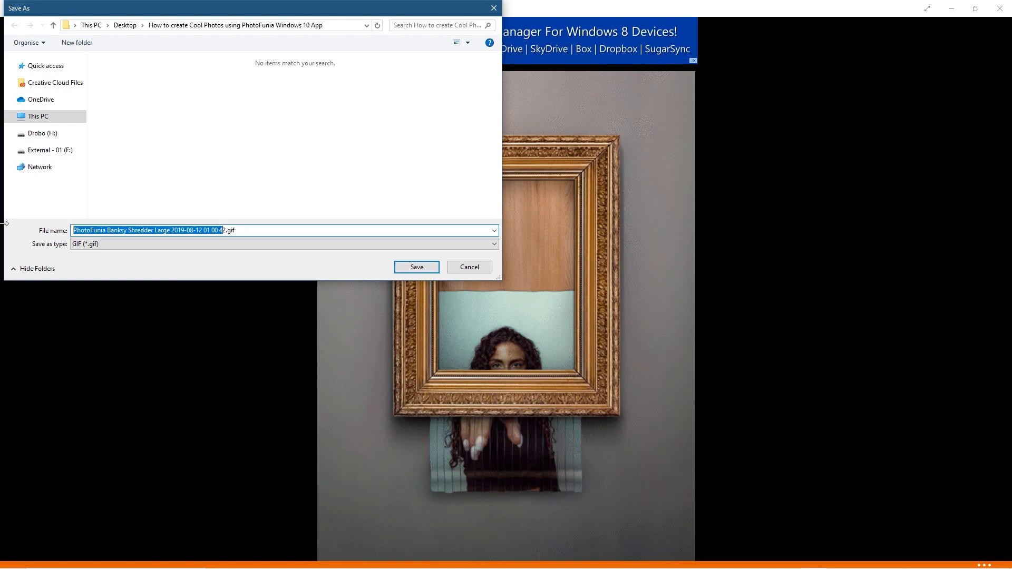
type("example ")
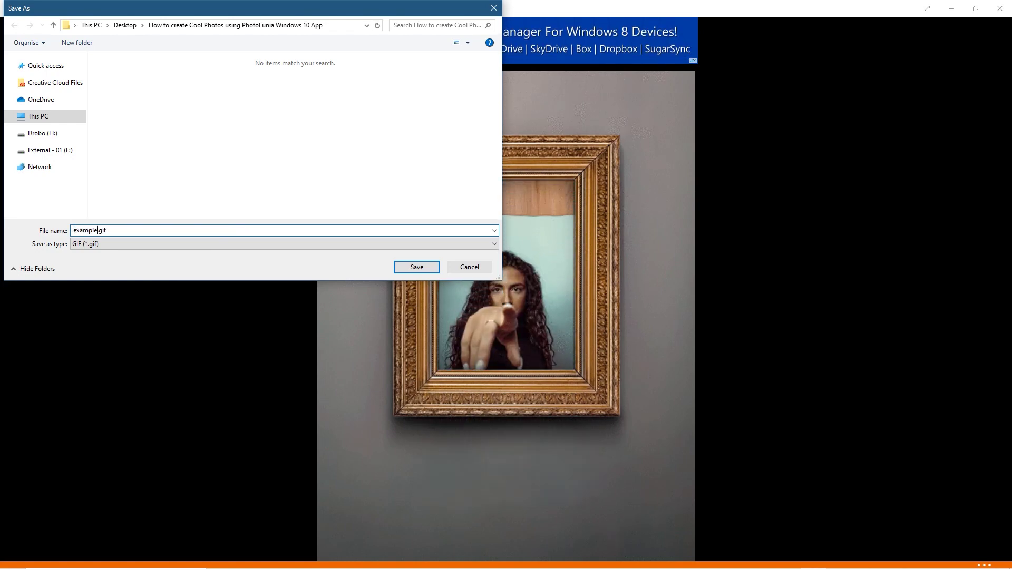
type("- 2")
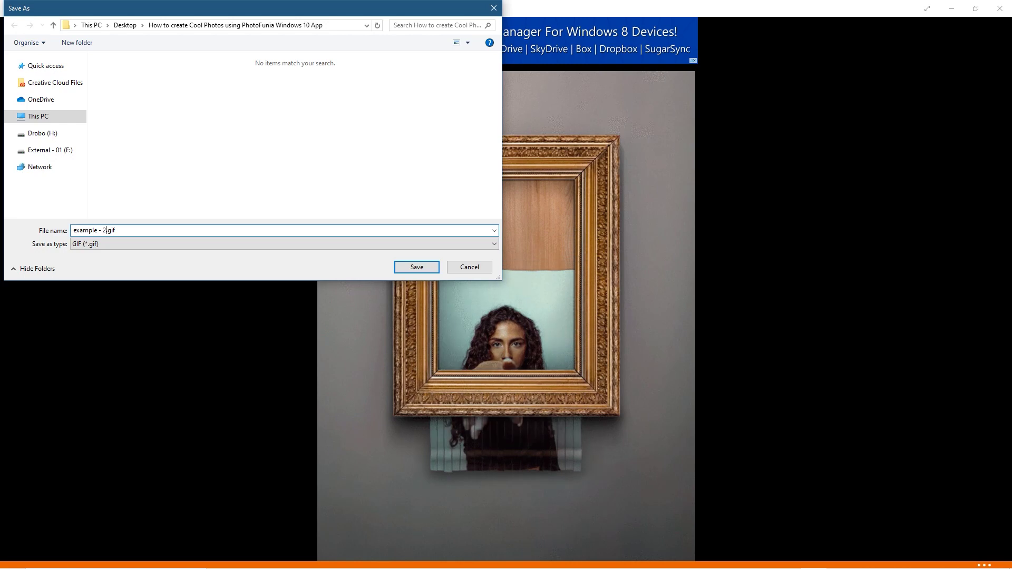
left_click(411, 269)
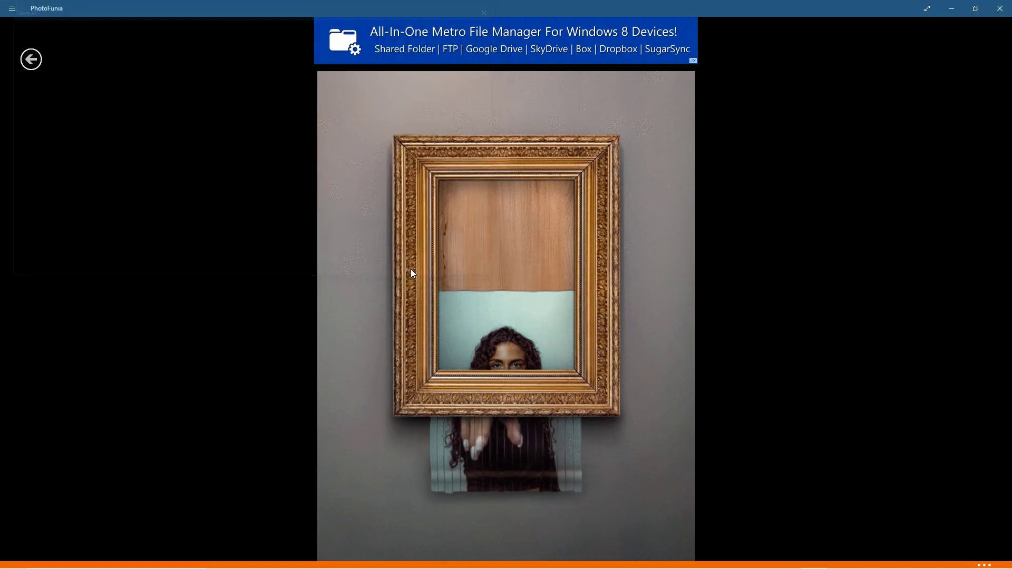
left_click(31, 62)
Return Home and scroll through the effects in the Professions category
left_click(19, 64)
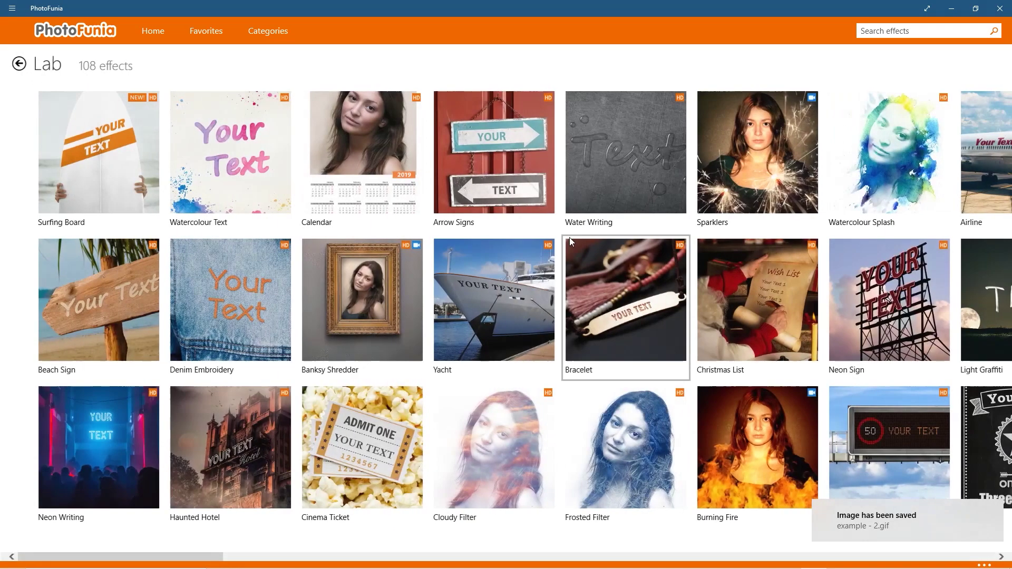
left_click(19, 64)
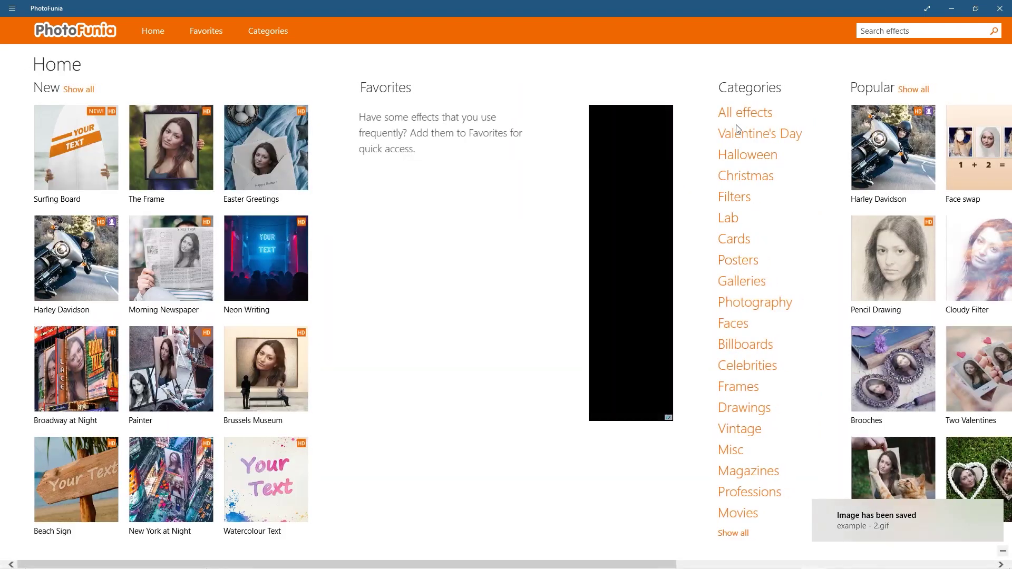
left_click(738, 535)
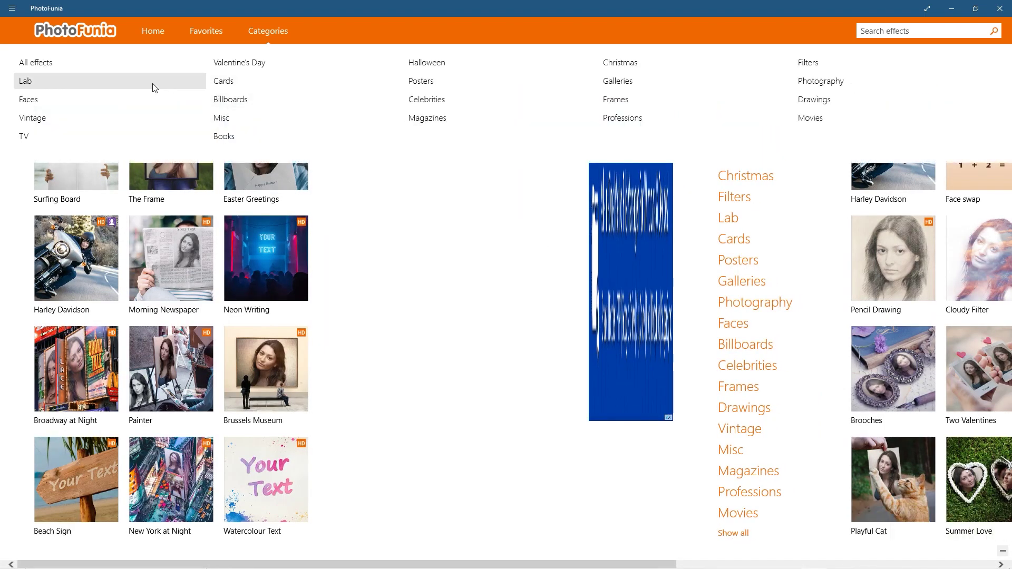
left_click(620, 118)
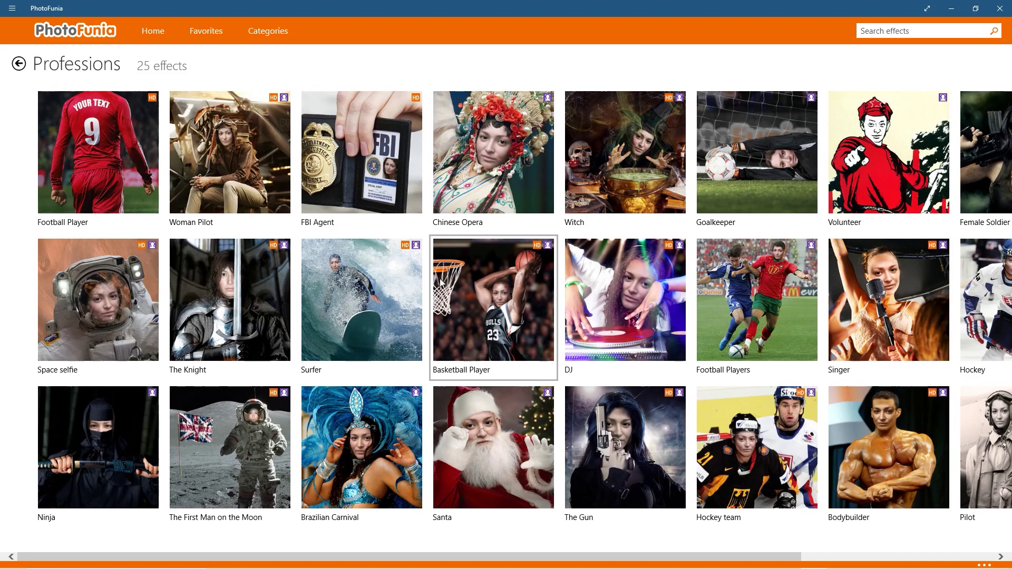
scroll(618, 379, "down", 5)
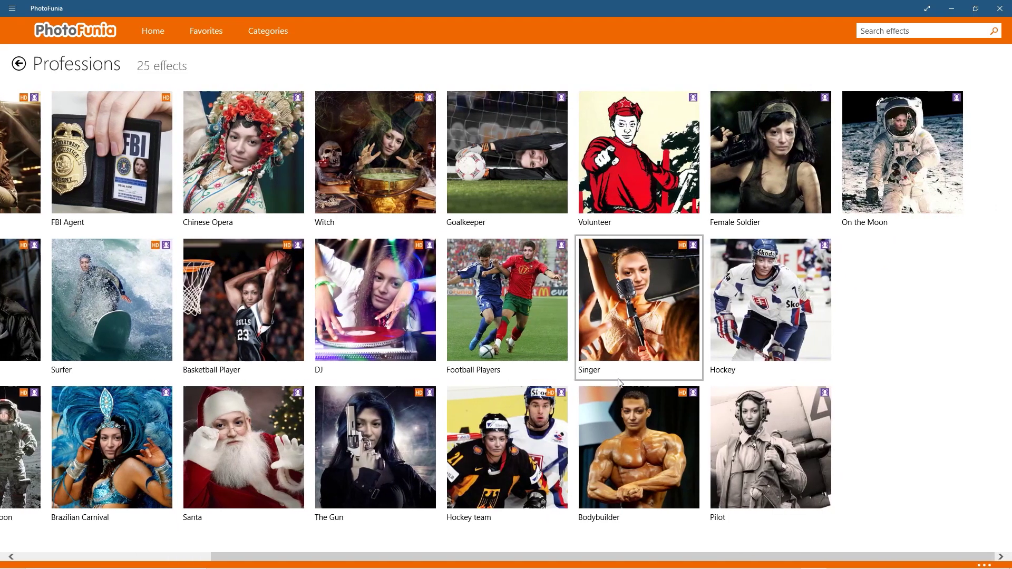
scroll(619, 379, "up", 5)
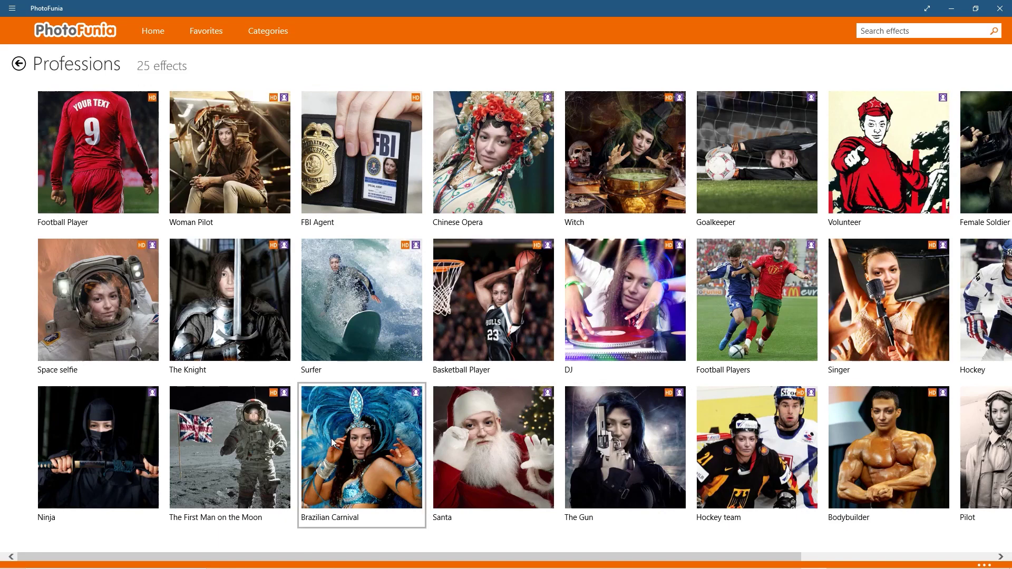
scroll(338, 434, "down", 4)
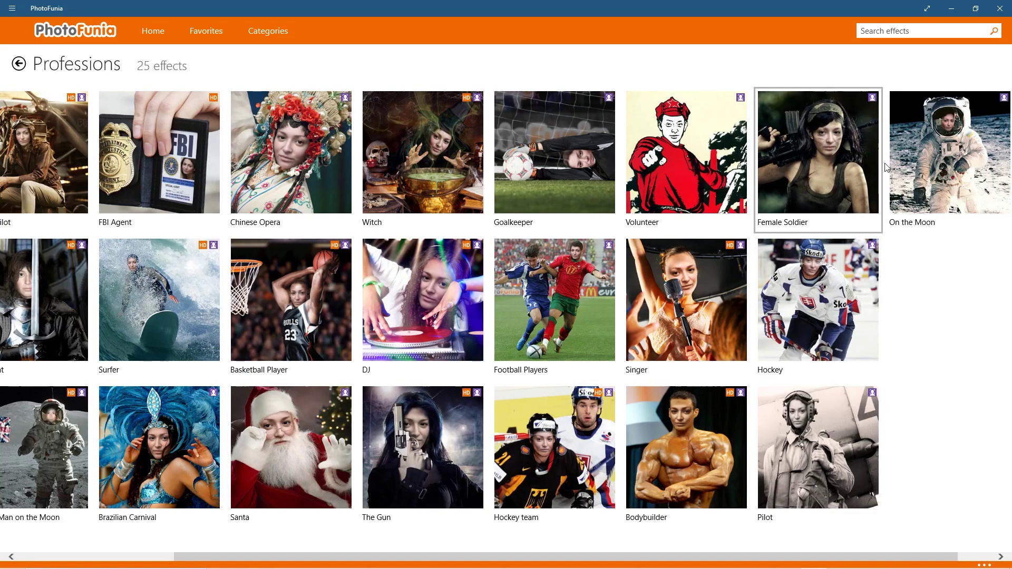
scroll(303, 210, "up", 4)
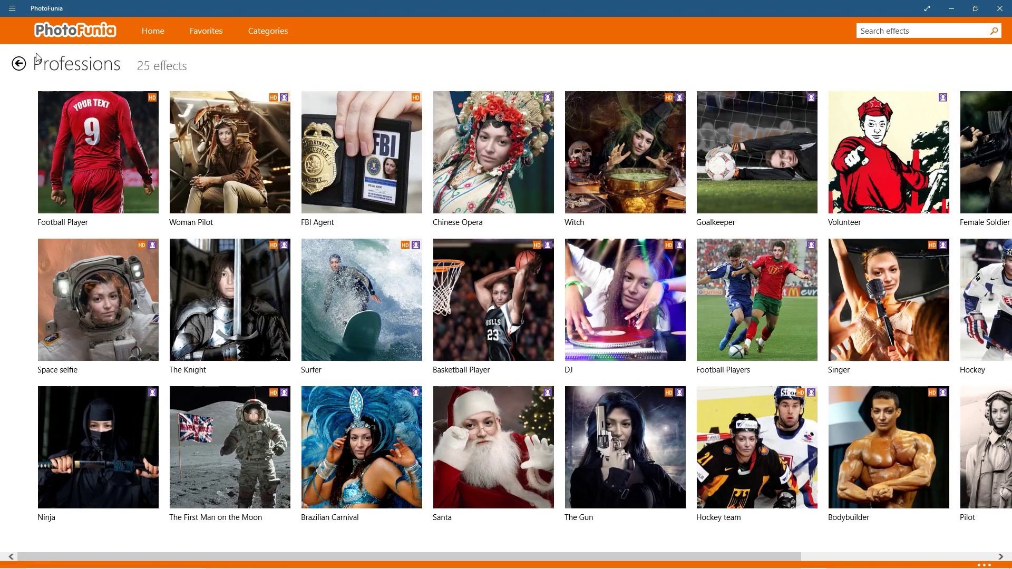
Return Home and open the Galleries category
left_click(19, 64)
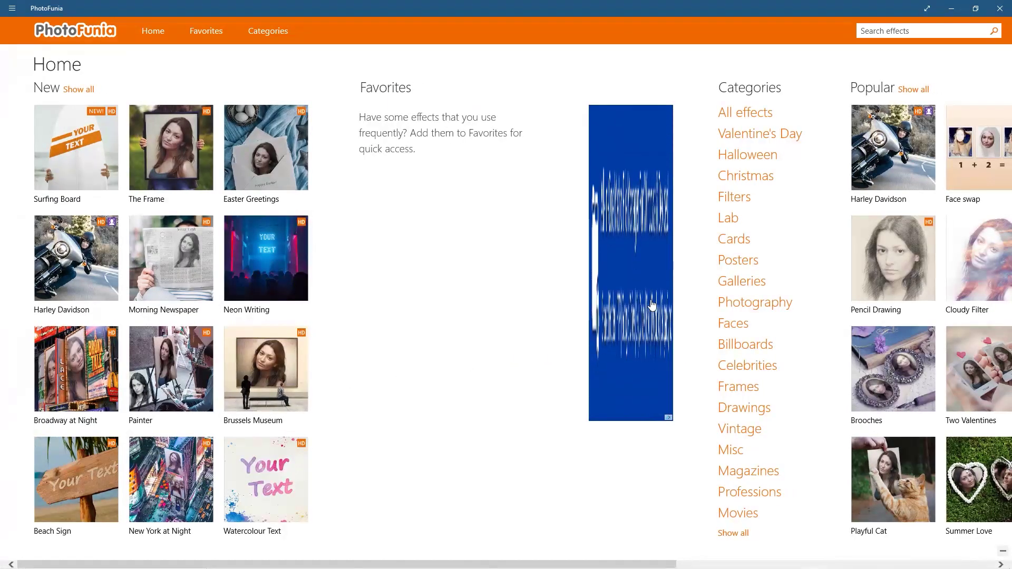
left_click(741, 285)
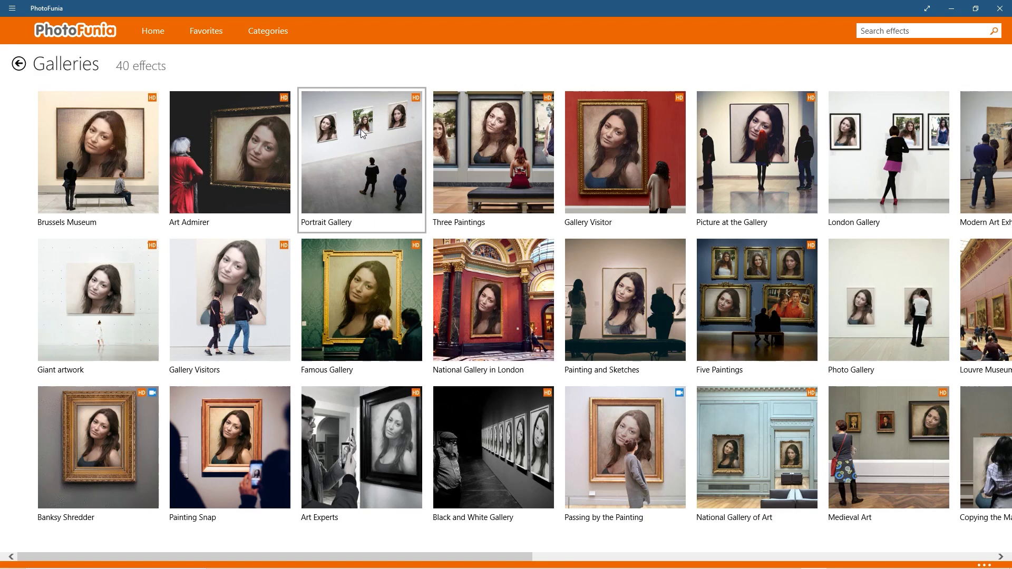
Open Portrait Gallery and fill slot 1 with the first portrait photo
left_click(337, 128)
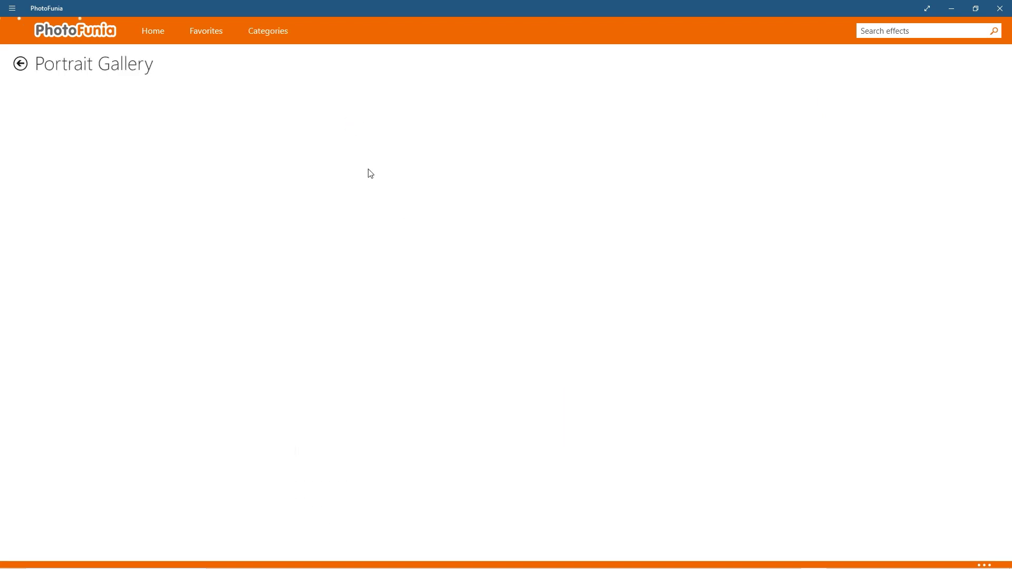
left_click(319, 161)
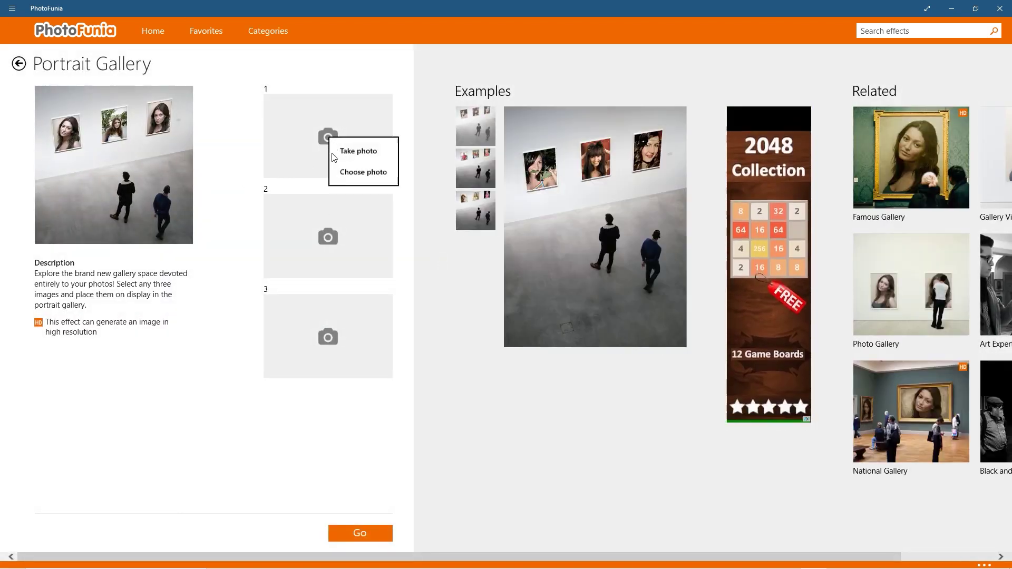
left_click(364, 169)
double_click(134, 75)
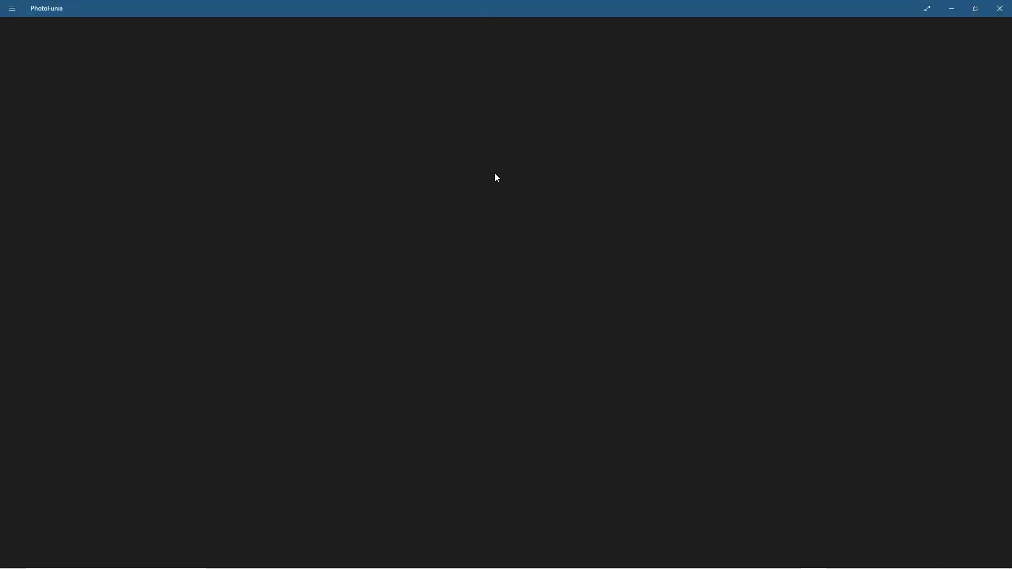
left_click(1000, 555)
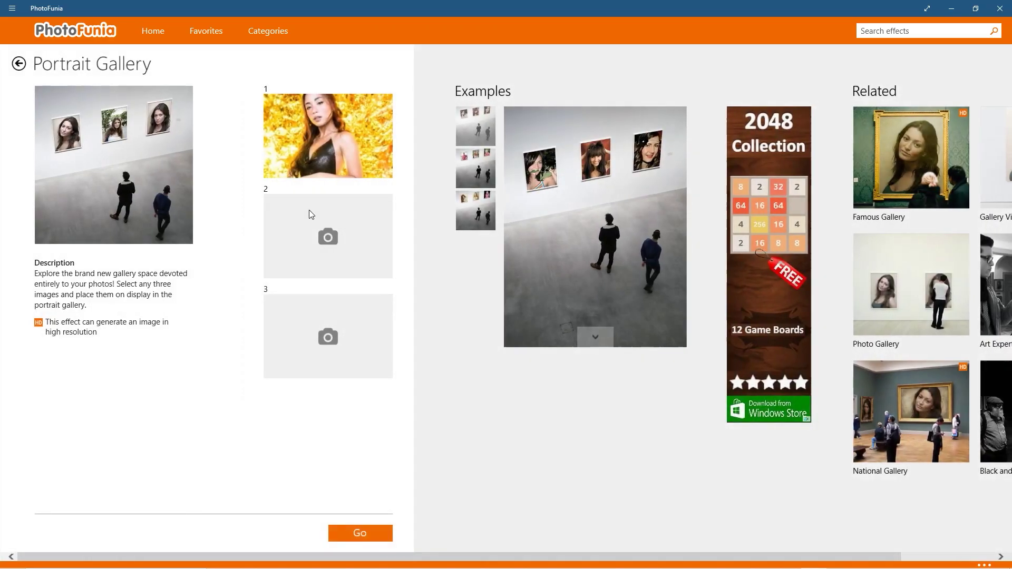
Fill slots 2 and 3 with the second and third portraits, confirming each crop
left_click(310, 214)
left_click(363, 283)
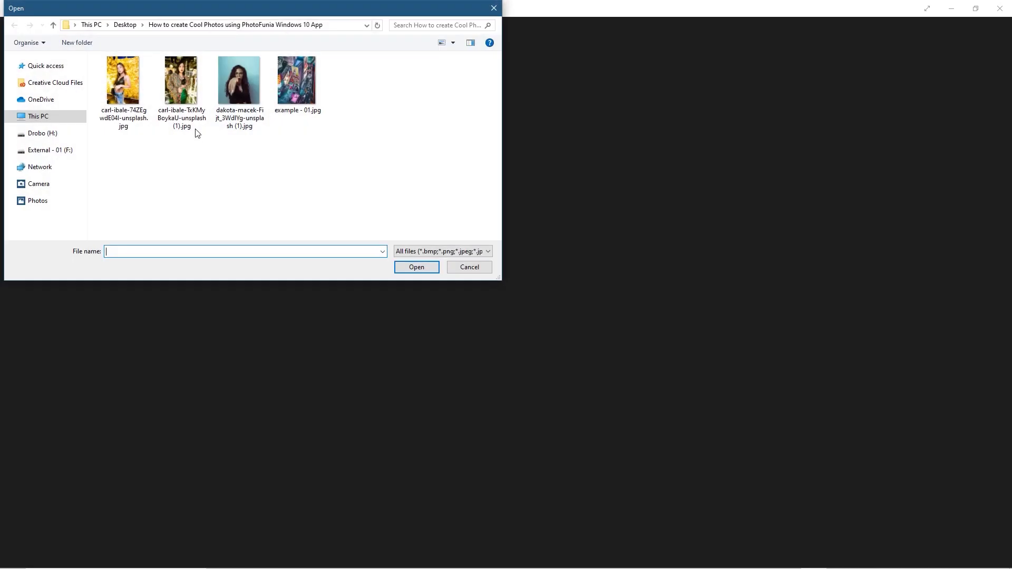
double_click(188, 88)
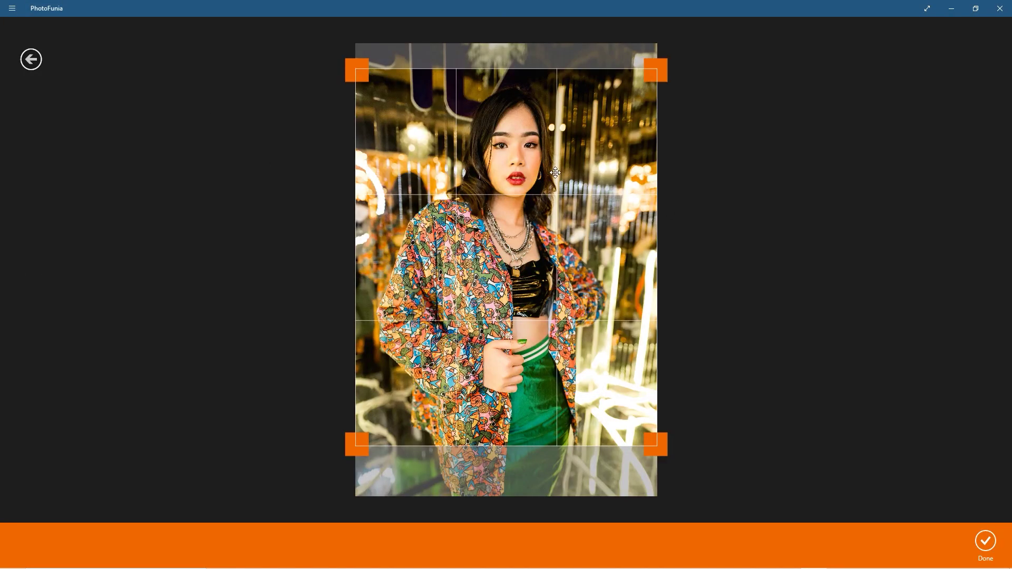
left_click(985, 541)
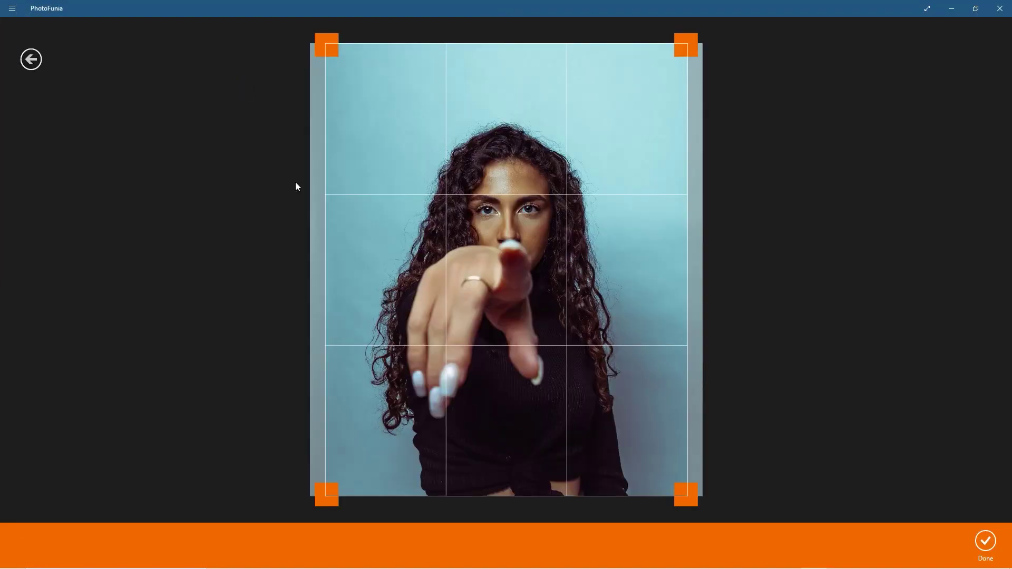
left_click(985, 541)
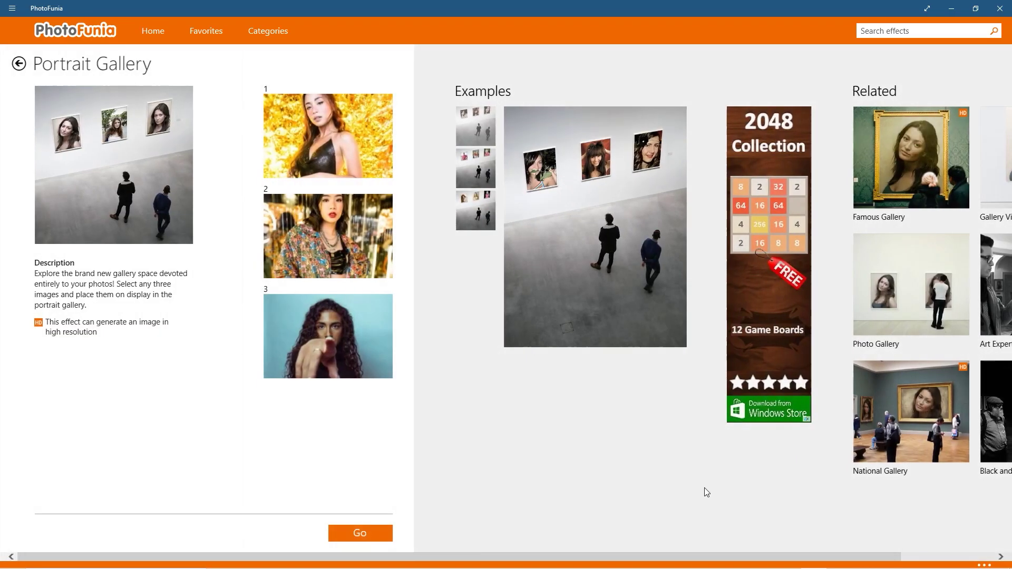
Generate the Portrait Gallery image and set its output size to Large
left_click(372, 531)
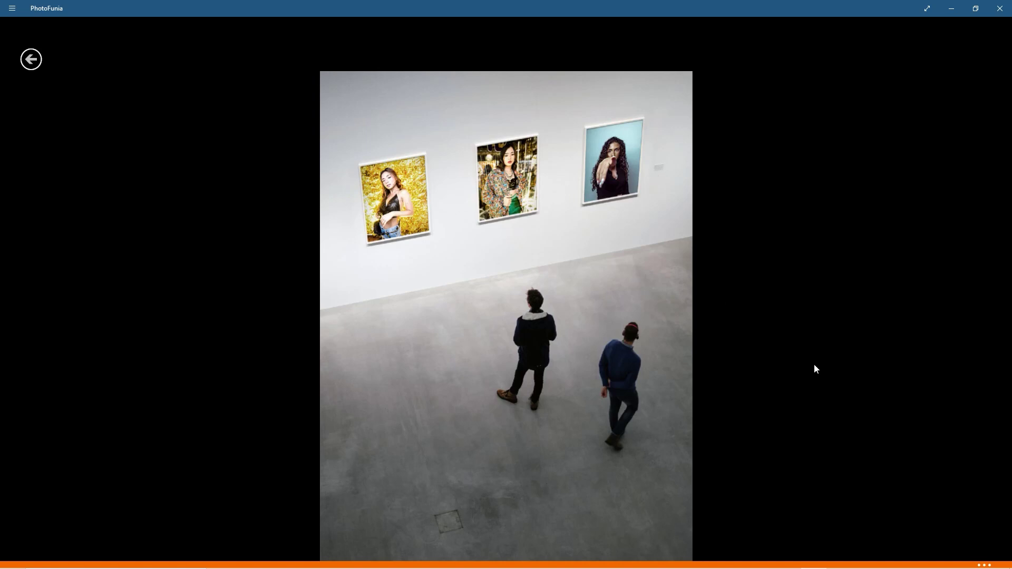
left_click(983, 565)
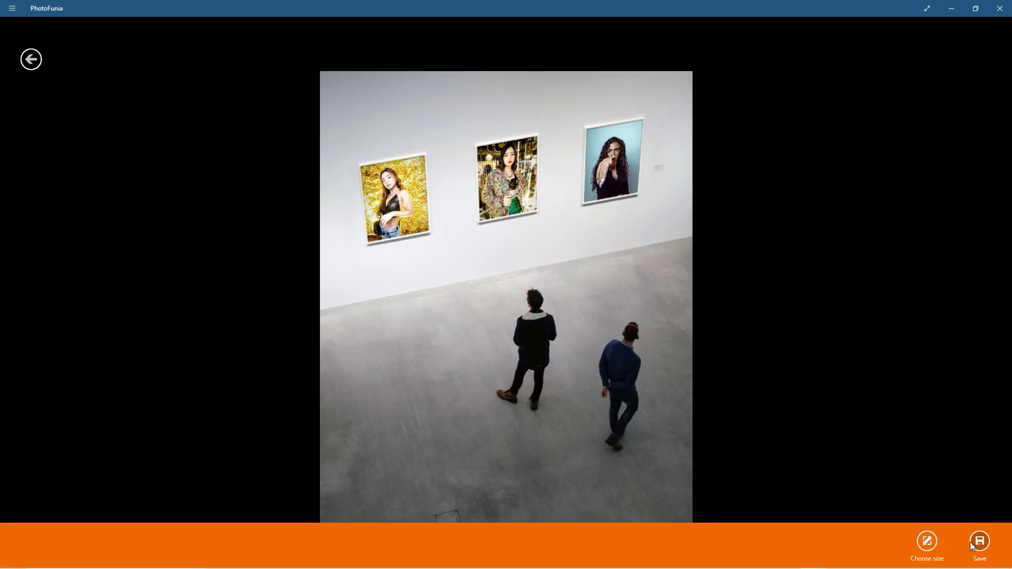
left_click(921, 544)
left_click(933, 477)
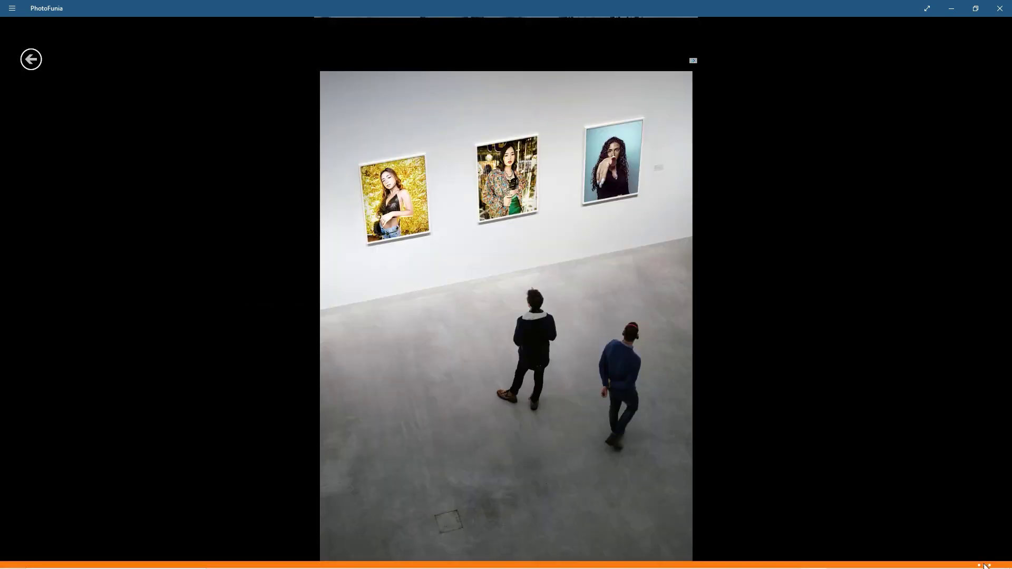
Save the gallery image as example - 03.jpg in the tutorial folder
left_click(984, 565)
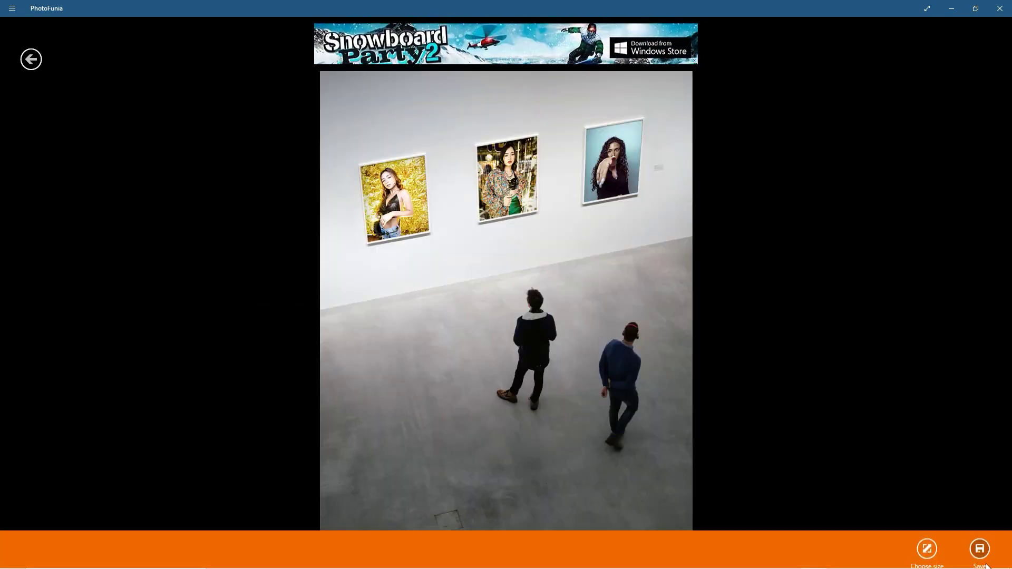
left_click(980, 542)
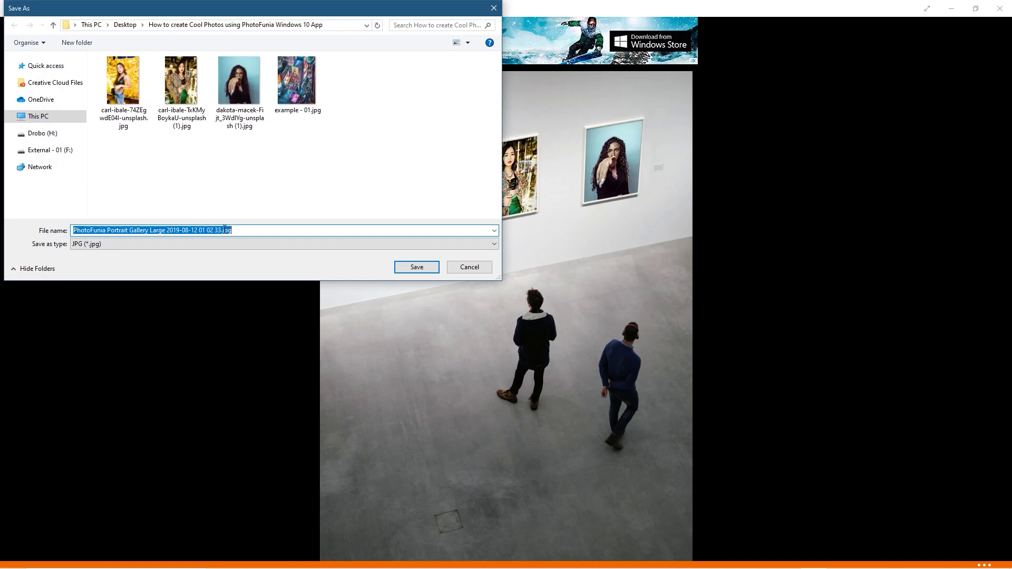
type("e")
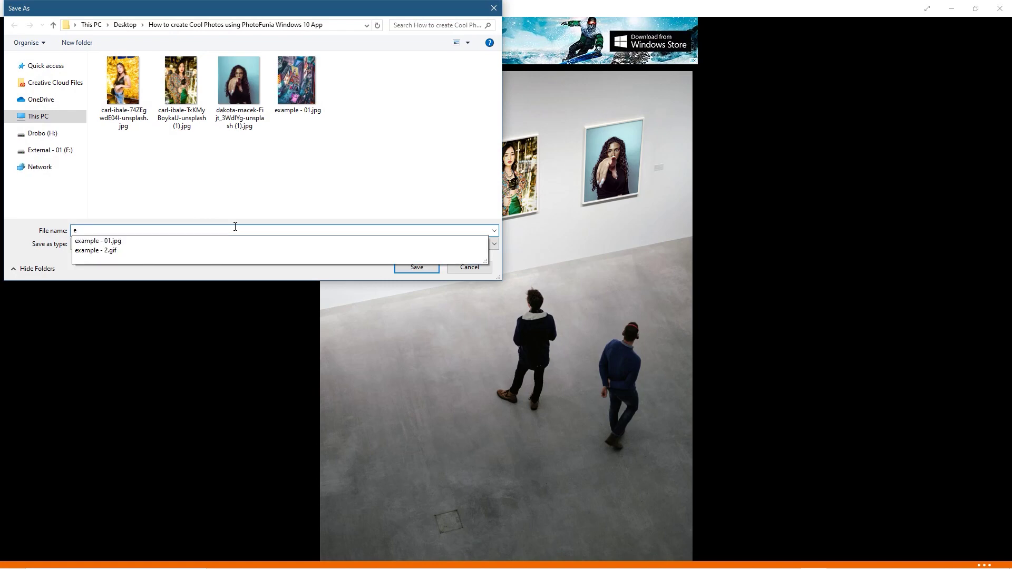
key("Down")
key("BackSpace")
type("3")
key("Return")
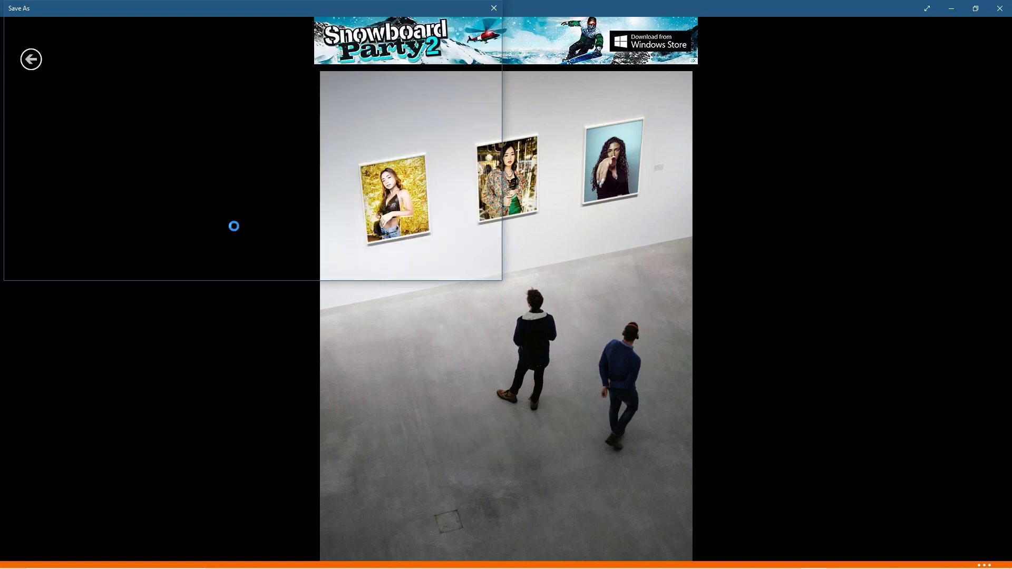
left_click(31, 59)
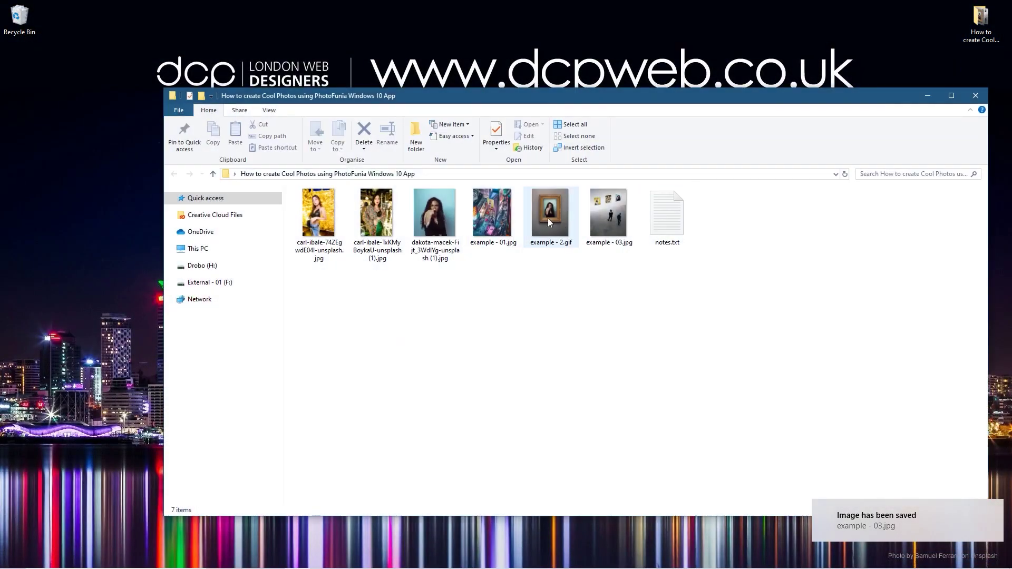
Open example - 01.jpg from the tutorial folder in Microsoft Photos
left_click(548, 218)
left_click(606, 216)
double_click(493, 234)
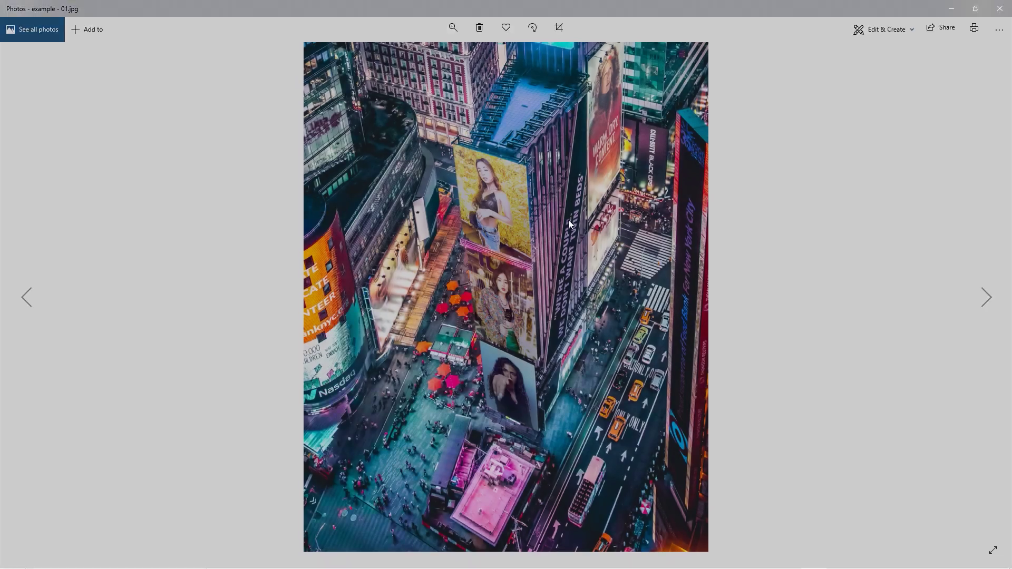
Zoom and pan around the three portrait billboards, then close the viewer
scroll(467, 217, "up", 2)
scroll(505, 257, "up", 3)
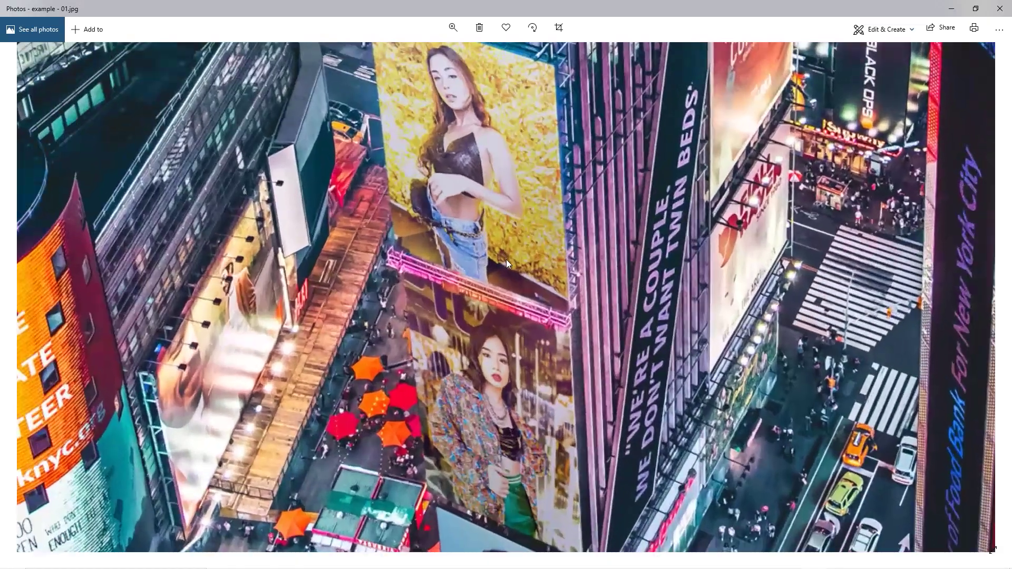
scroll(508, 271, "down", 2)
left_click_drag(492, 186, 495, 160)
scroll(495, 159, "down", 5)
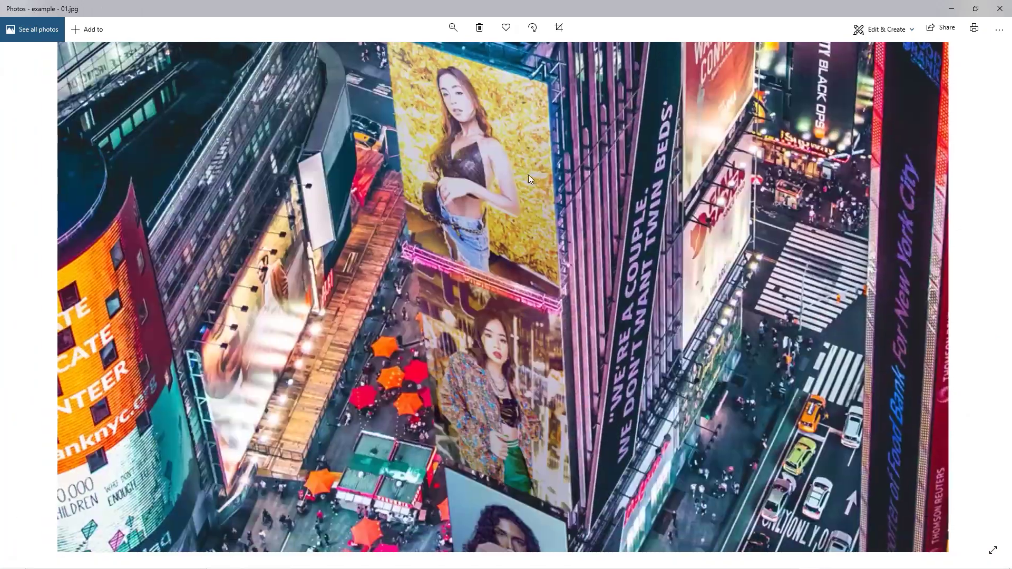
scroll(516, 135, "up", 5)
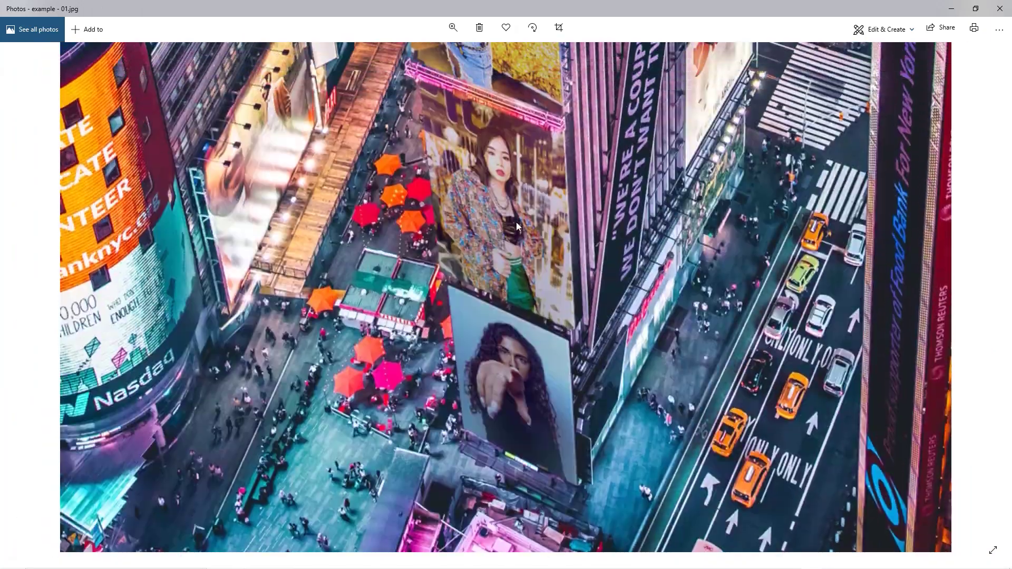
scroll(507, 265, "down", 3)
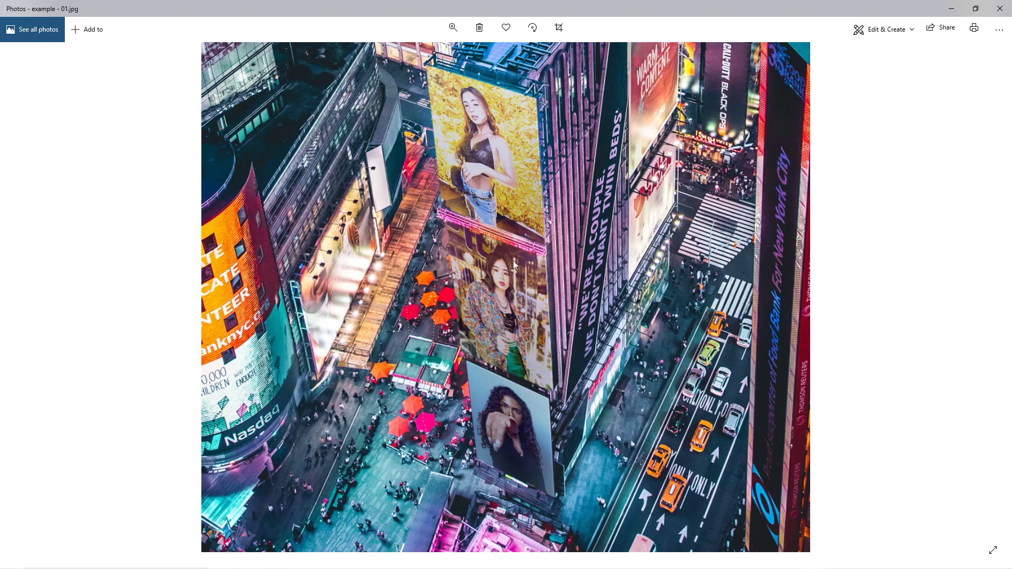
left_click(1000, 8)
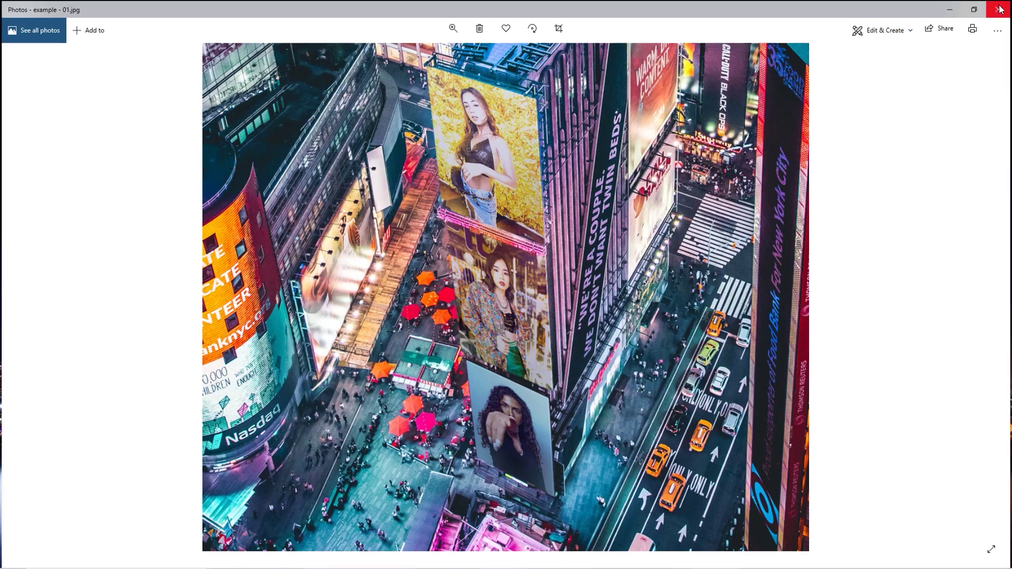
Open example - 2.gif in Photos to watch the Banksy Shredder animation loop
double_click(539, 212)
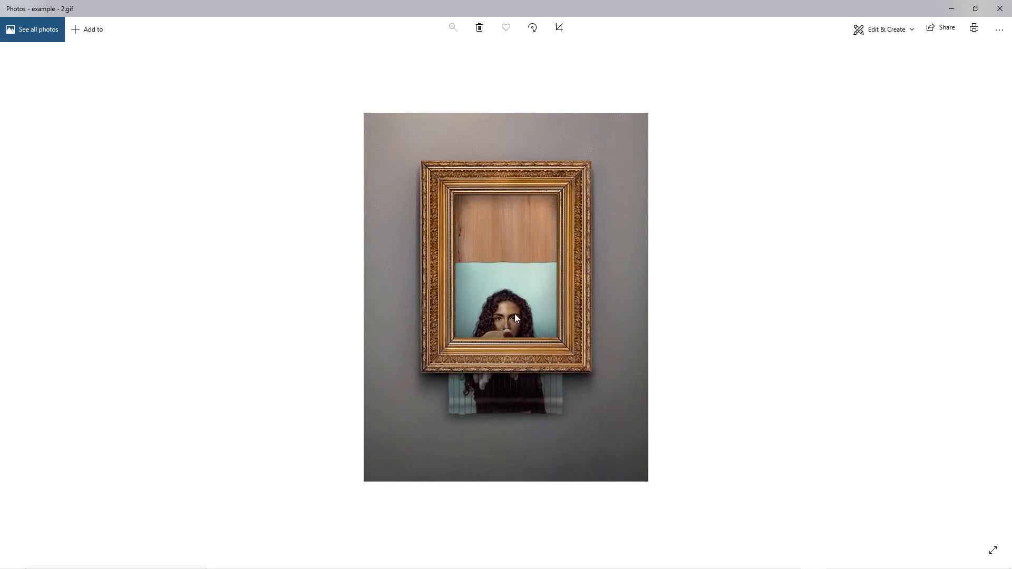
Swap the shredder GIF for example - 03.jpg, review the Portrait Gallery image, then close Photos
left_click(1000, 8)
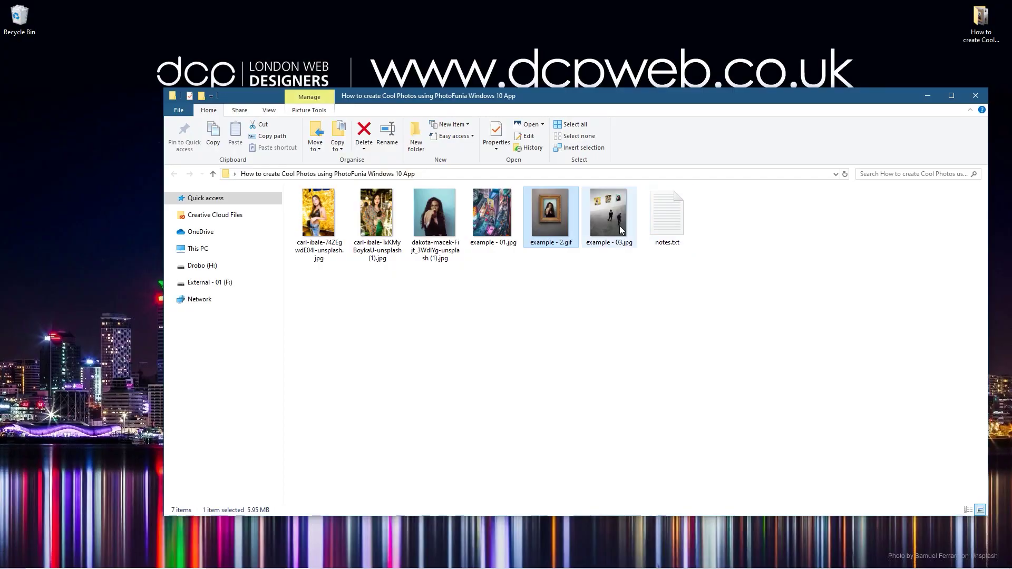
double_click(617, 224)
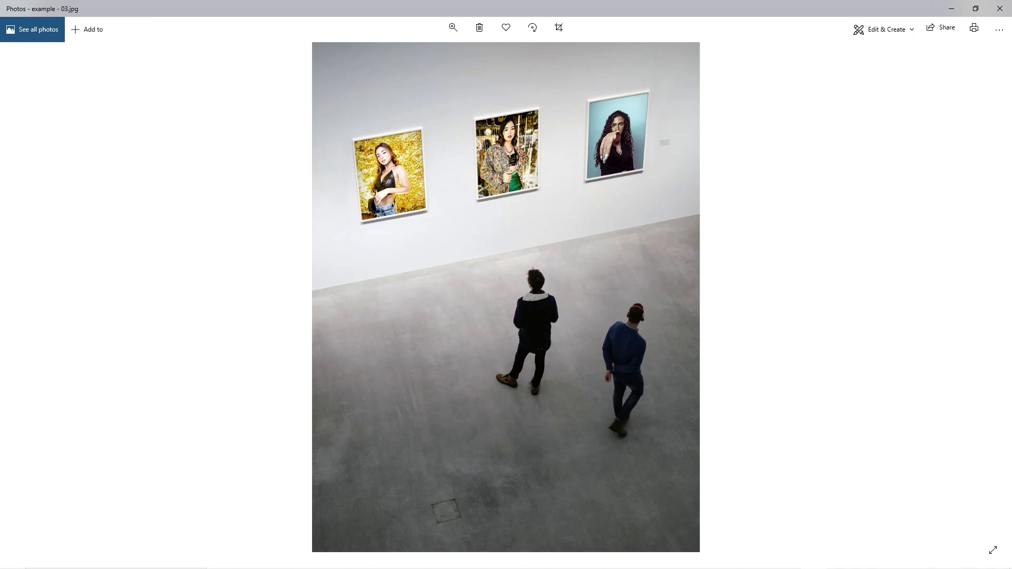
left_click(1000, 8)
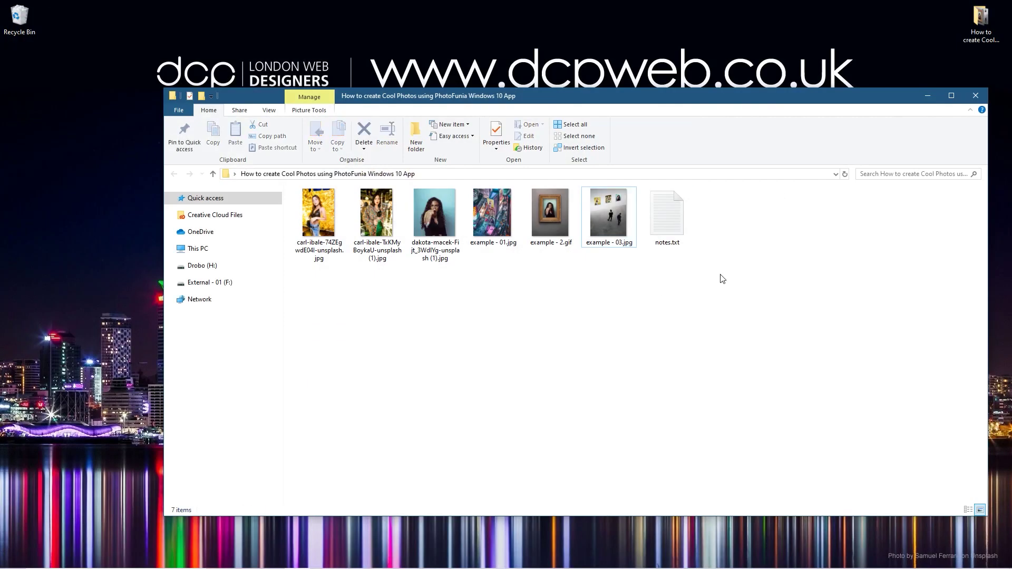